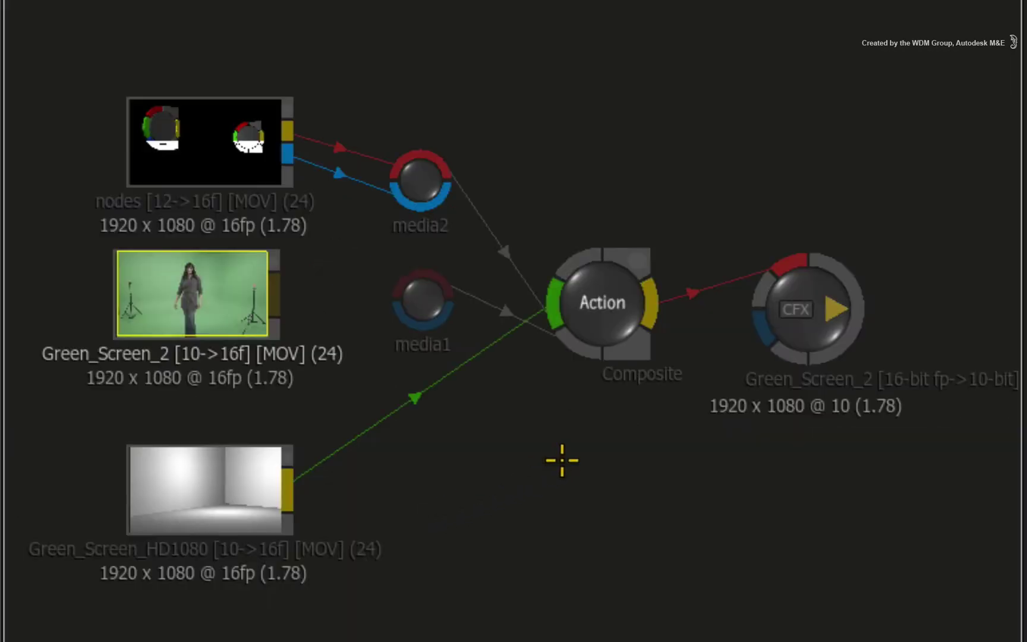
Connect the Green_Screen_2 clip's output to the front and matte inputs of the media1 node.
left_click(606, 315)
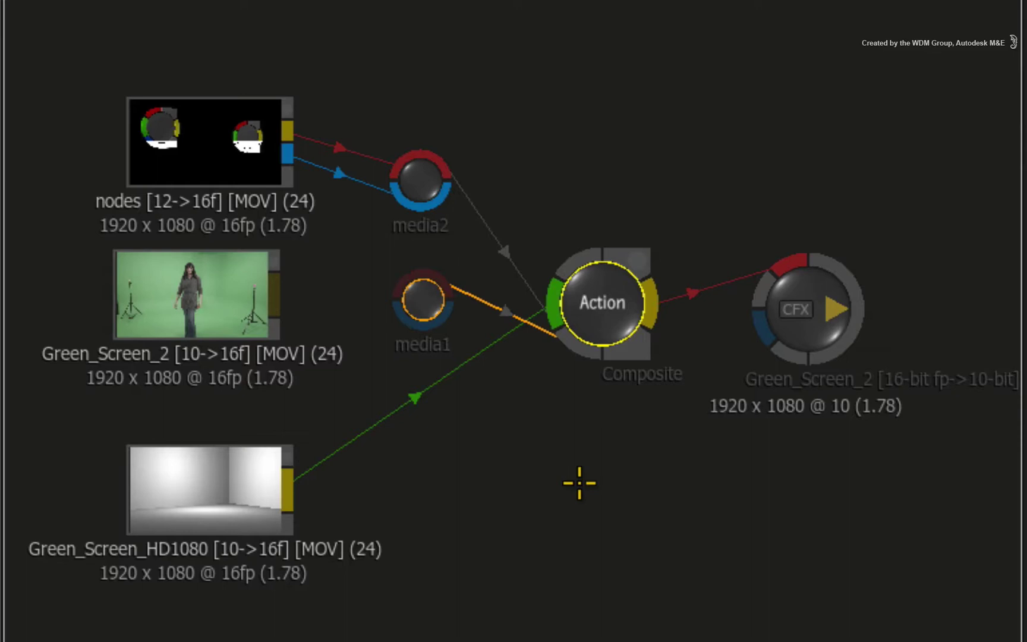
left_click(207, 299)
left_click_drag(271, 294, 412, 275)
left_click_drag(268, 293, 401, 330)
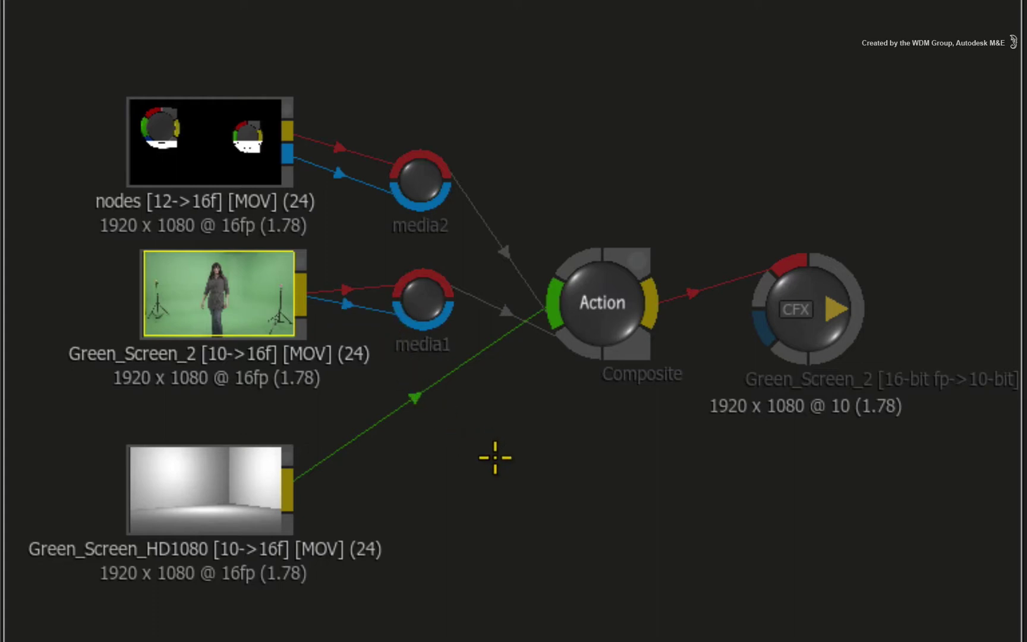
left_click_drag(227, 489, 224, 488)
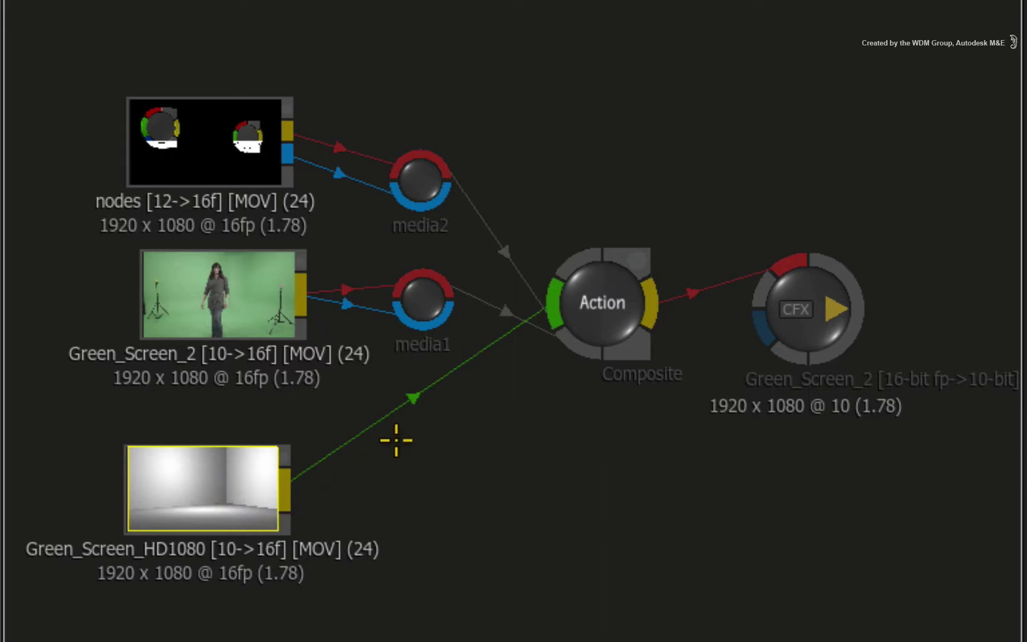
Open the Action node's media list and launch the keyer for the Green_Screen_2 layer.
left_click(608, 300)
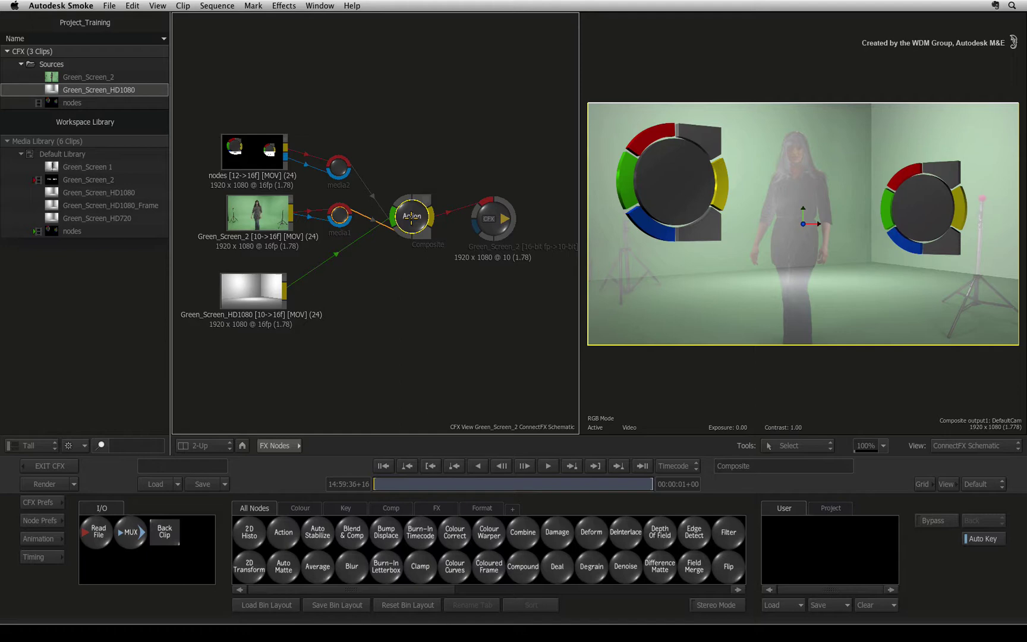
double_click(411, 216)
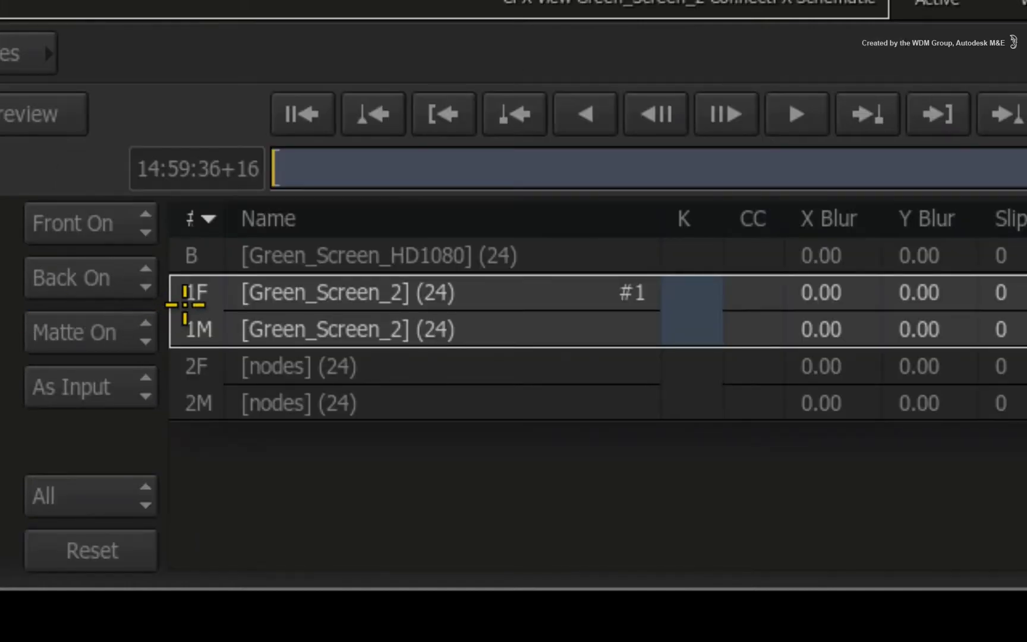
left_click(185, 305)
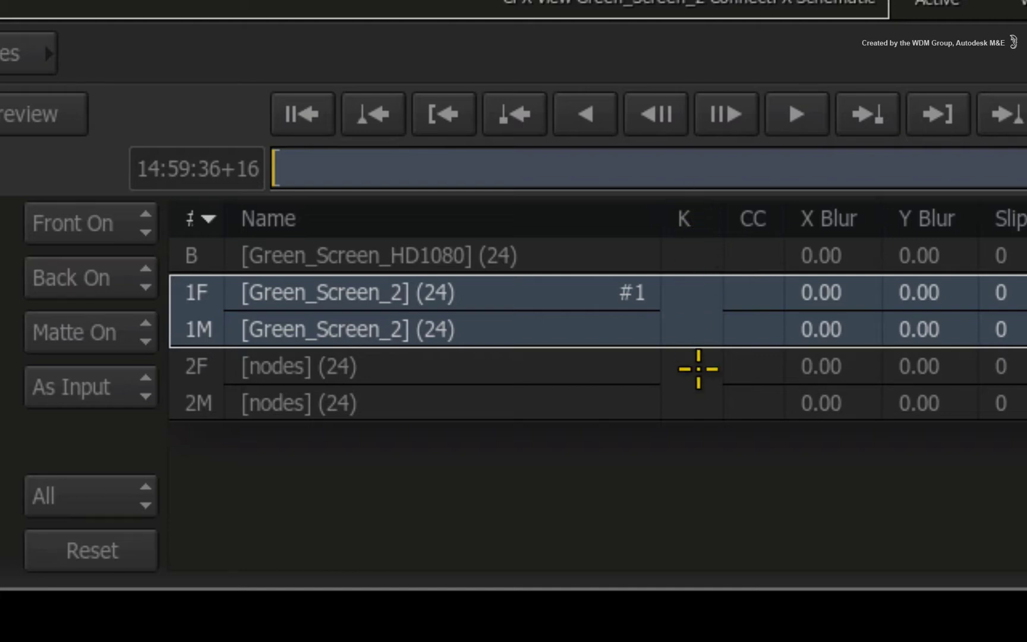
left_click(690, 321)
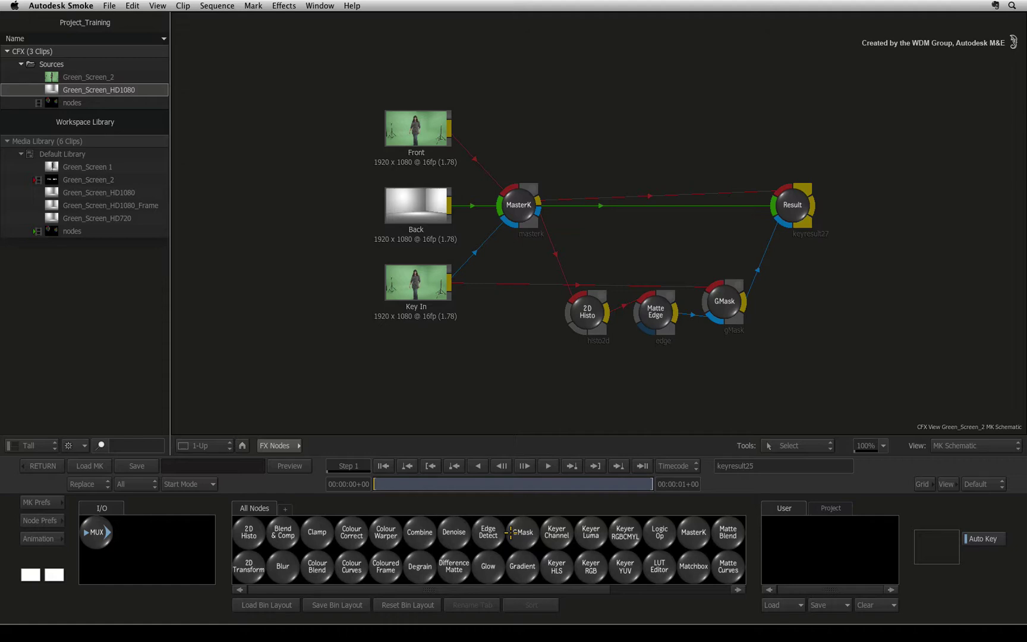
Hide the media library, split the workspace into a 2-Up layout and turn off Auto Key.
key("ctrl+Escape")
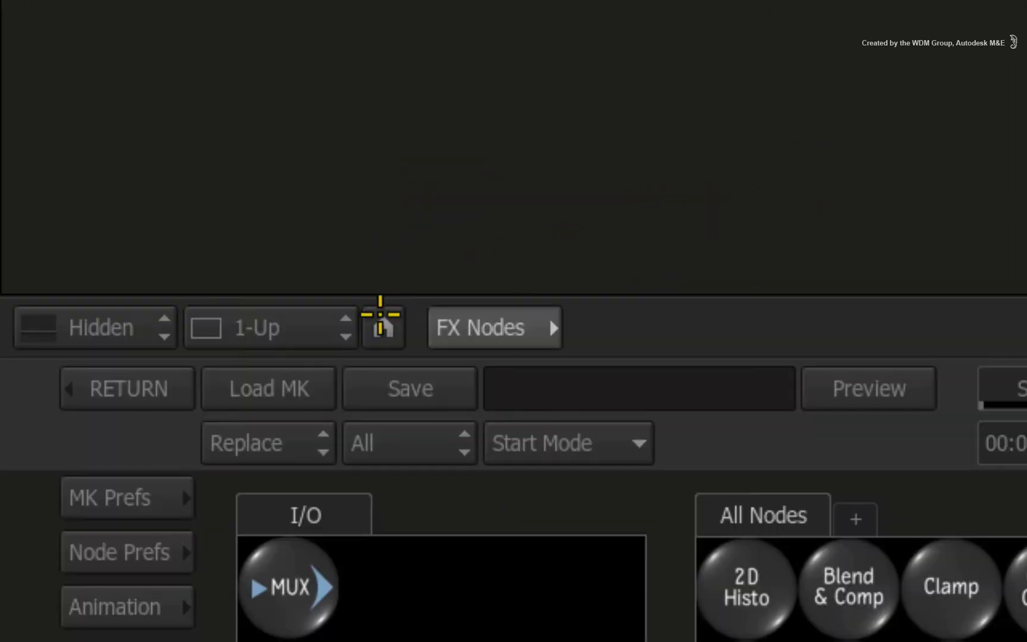
left_click(126, 446)
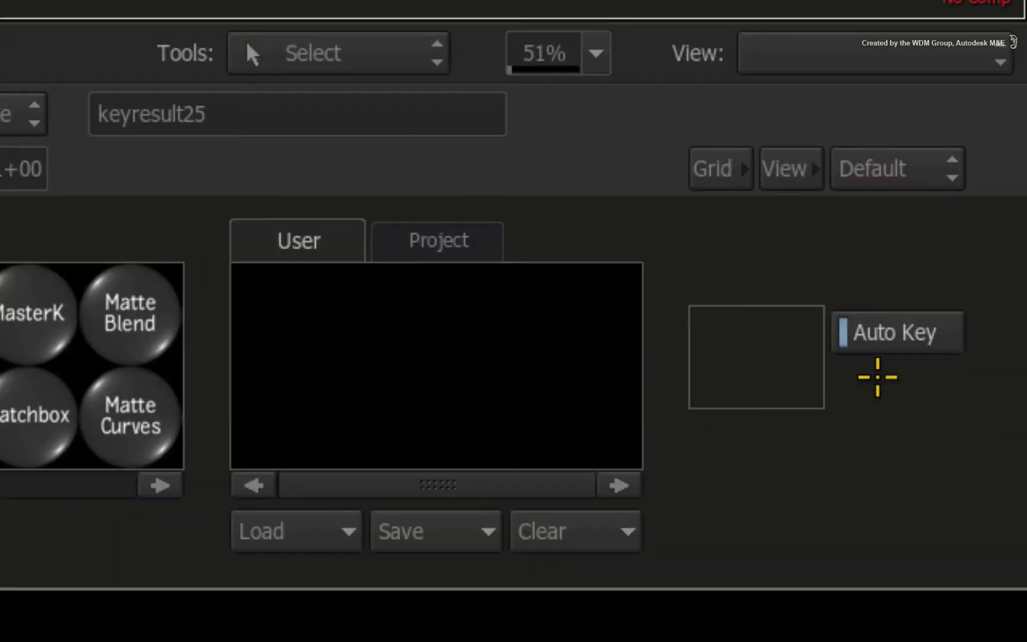
left_click(988, 538)
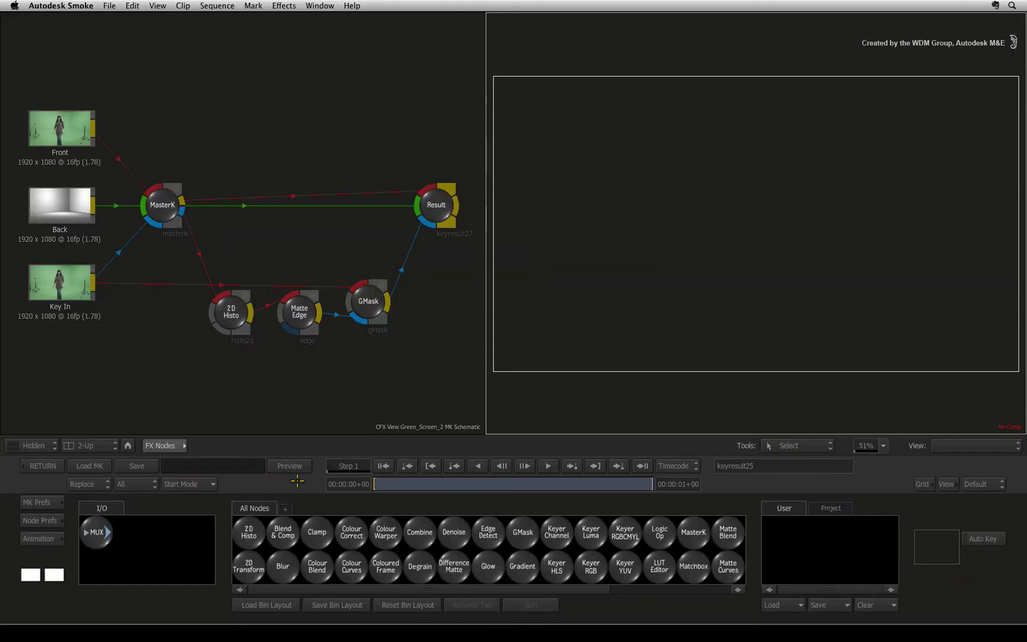
Open the MasterK node's settings and sample the green screen background beside the woman as the key colour.
left_click(161, 208)
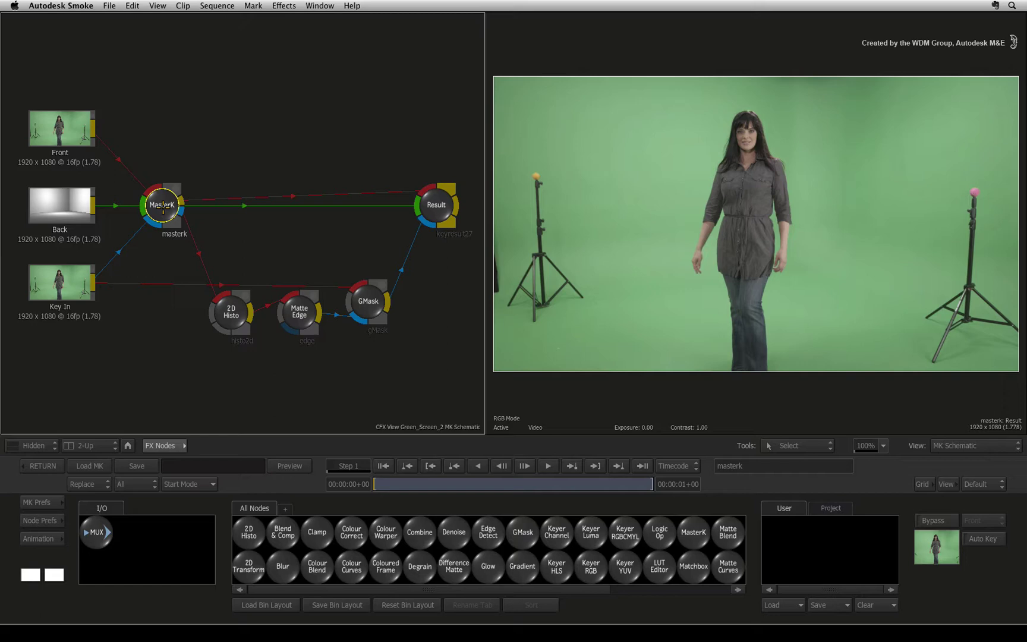
double_click(162, 206)
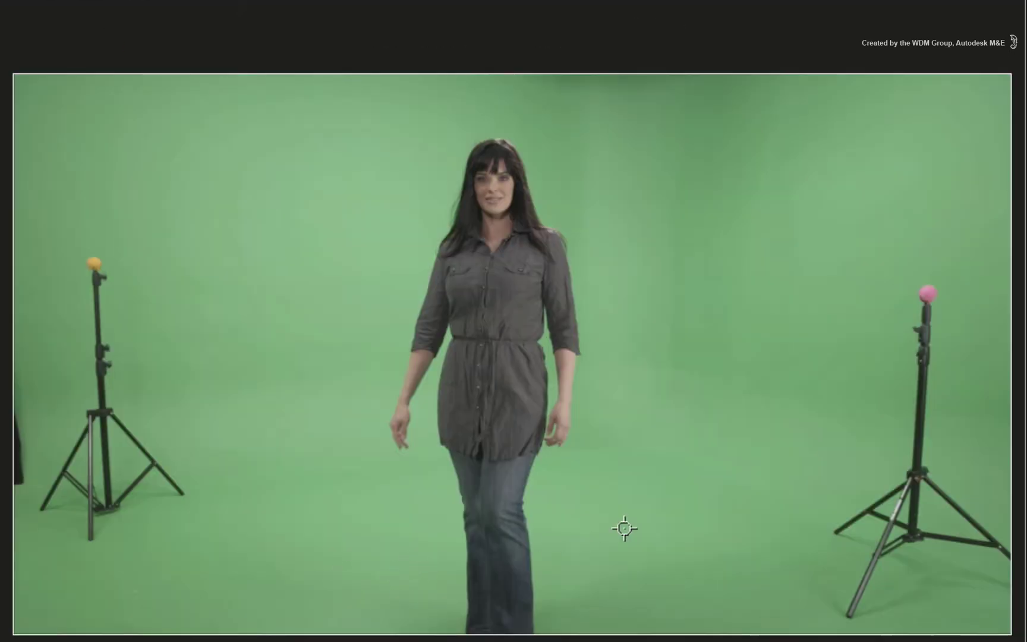
left_click(649, 177)
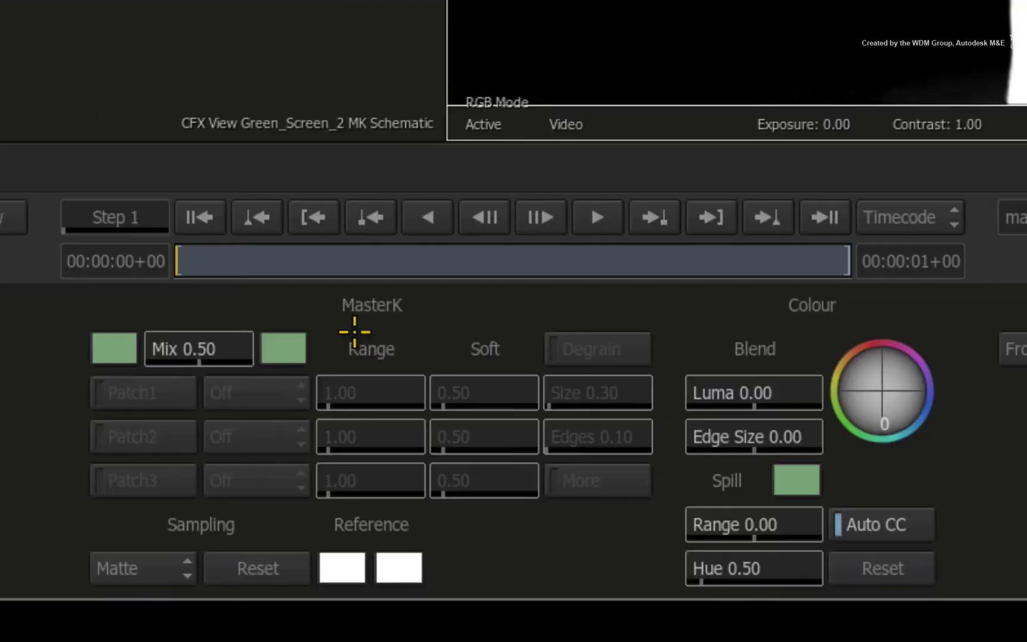
Sample grey areas in the matte's black background on both sides of the woman with Patch1 and set its range to 2.32.
left_click(372, 611)
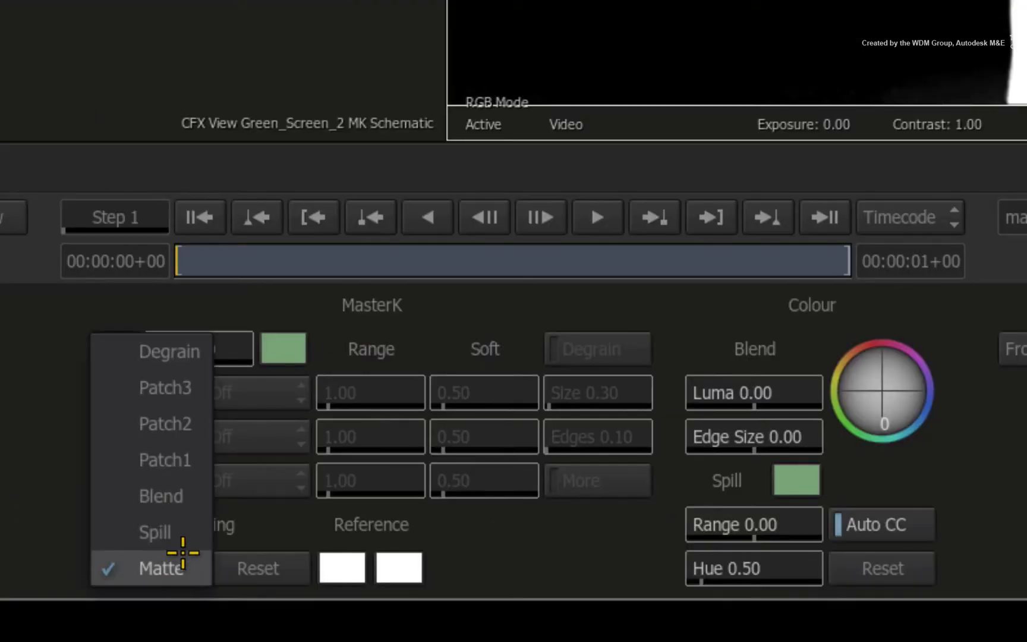
left_click(195, 460)
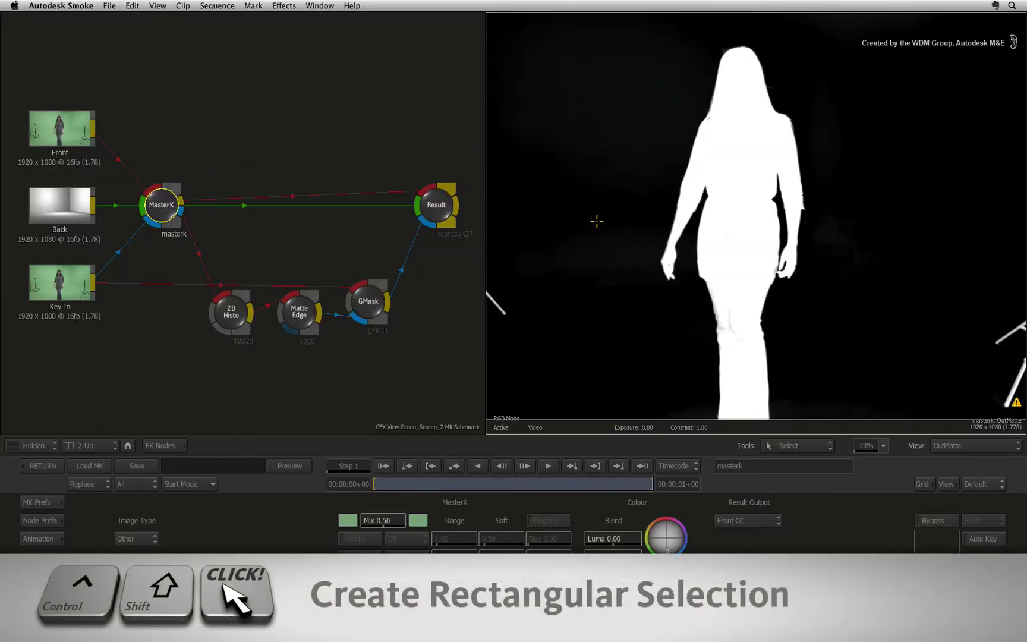
left_click_drag(600, 218, 613, 236, "ctrl+shift")
left_click_drag(879, 140, 899, 161, "ctrl+shift")
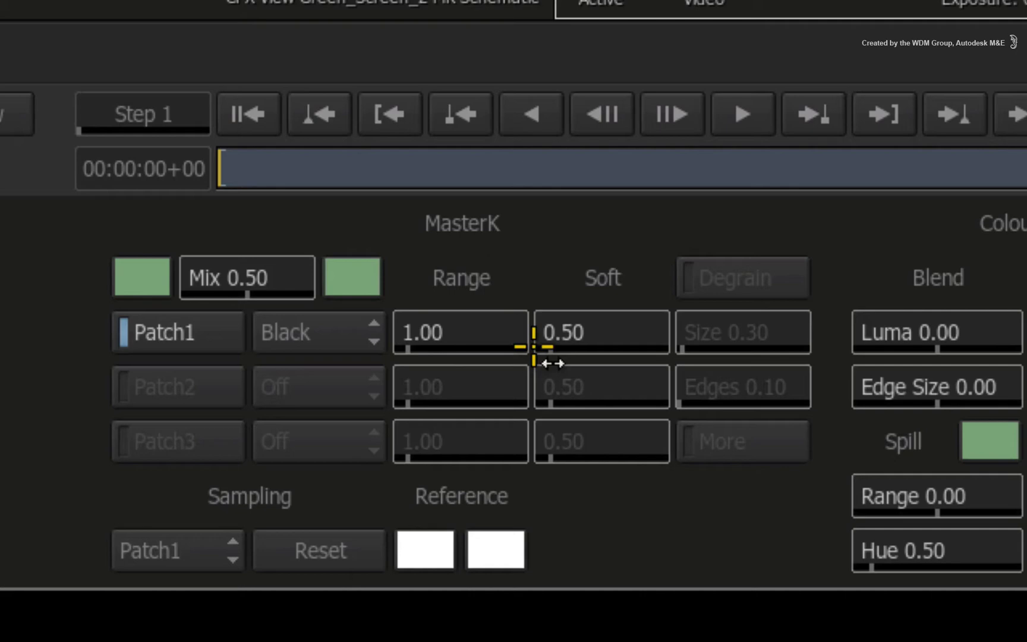
left_click_drag(415, 337, 585, 332)
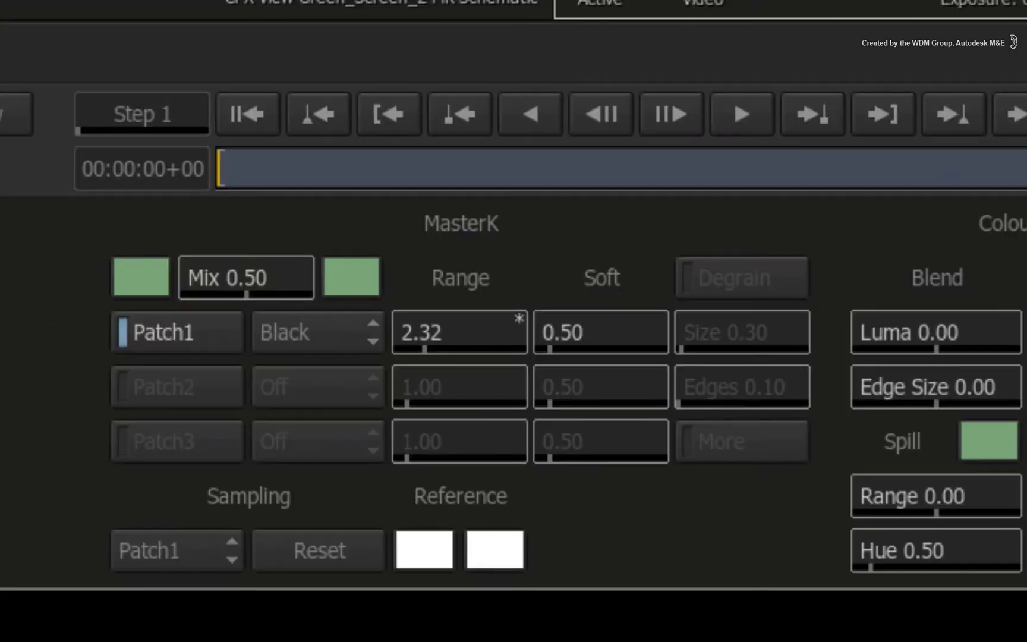
Switch sampling to Patch2 and sample the grey spots inside the woman's legs and torso to fill the matte white.
left_click(213, 540)
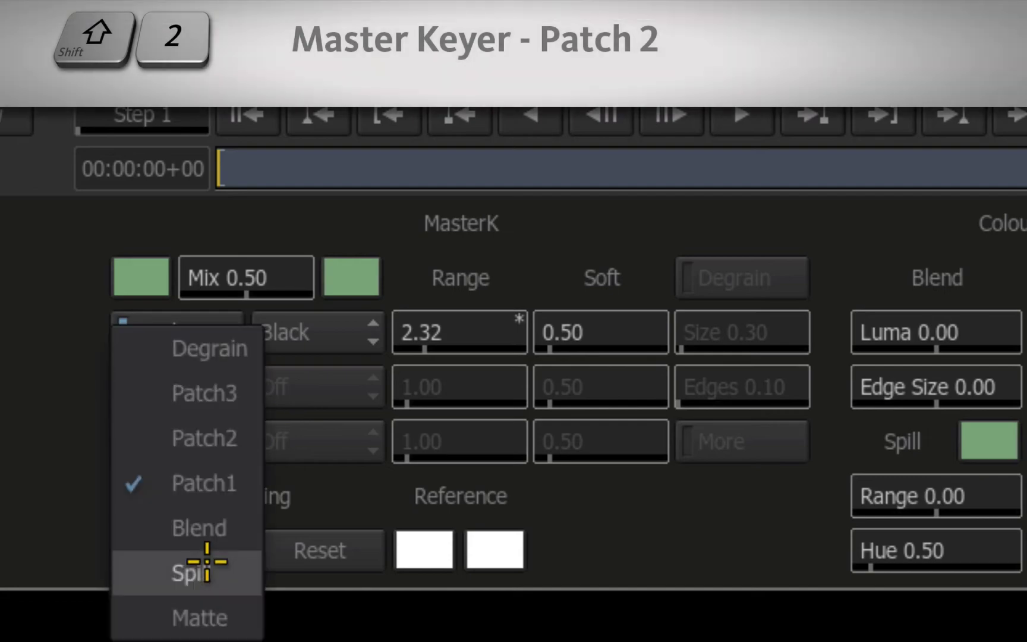
left_click(230, 439)
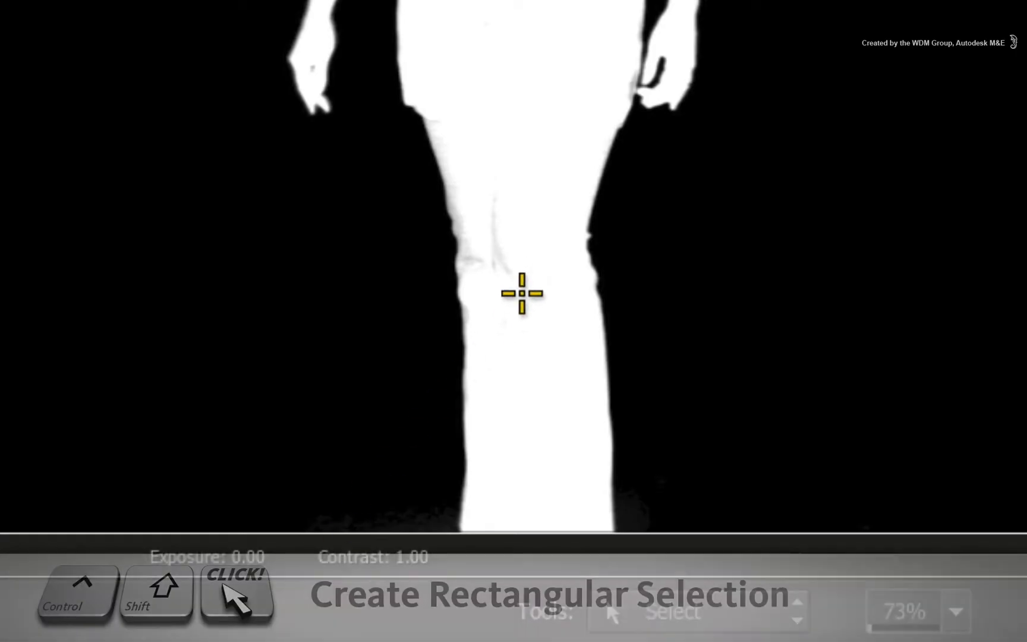
left_click_drag(526, 189, 474, 312)
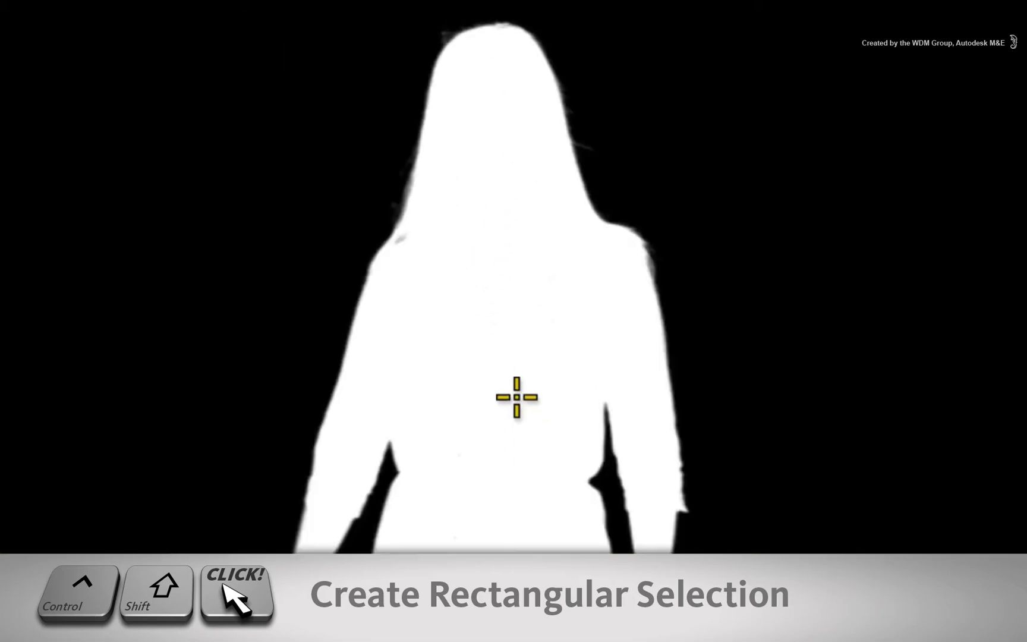
left_click_drag(479, 342, 533, 393, "ctrl+shift")
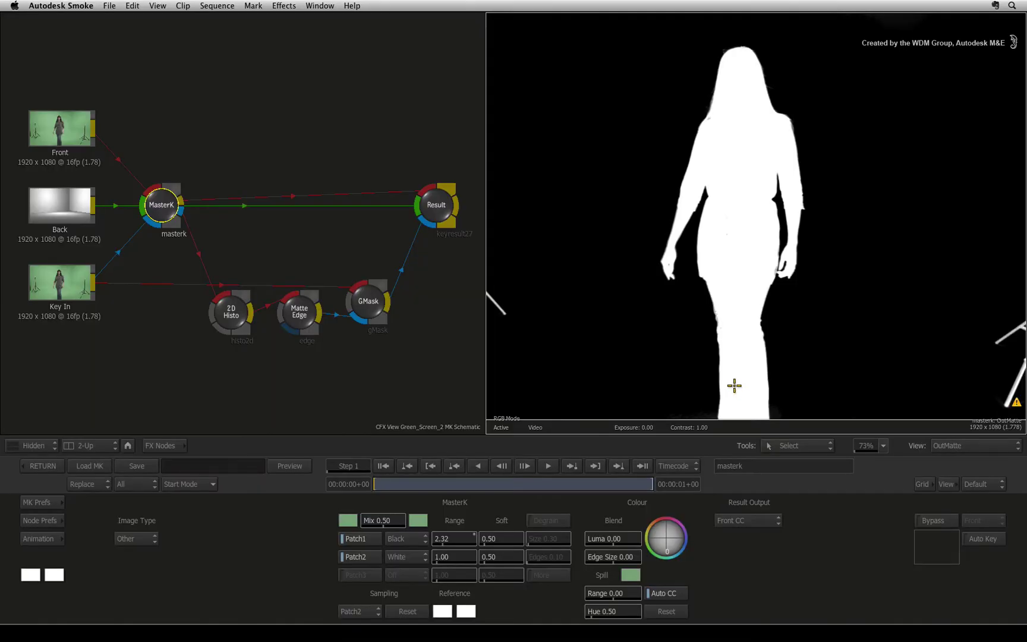
left_click_drag(747, 369, 726, 365, "ctrl")
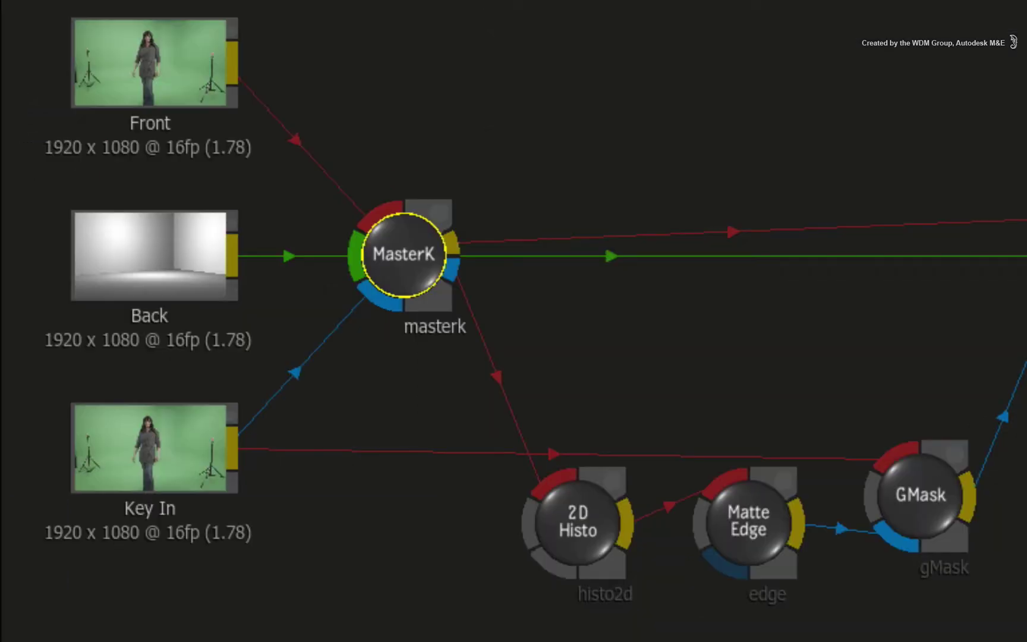
Tighten the matte in the 2D Histo node by raising the black input point slightly and lowering the maximum input to 0.427.
left_click(579, 532)
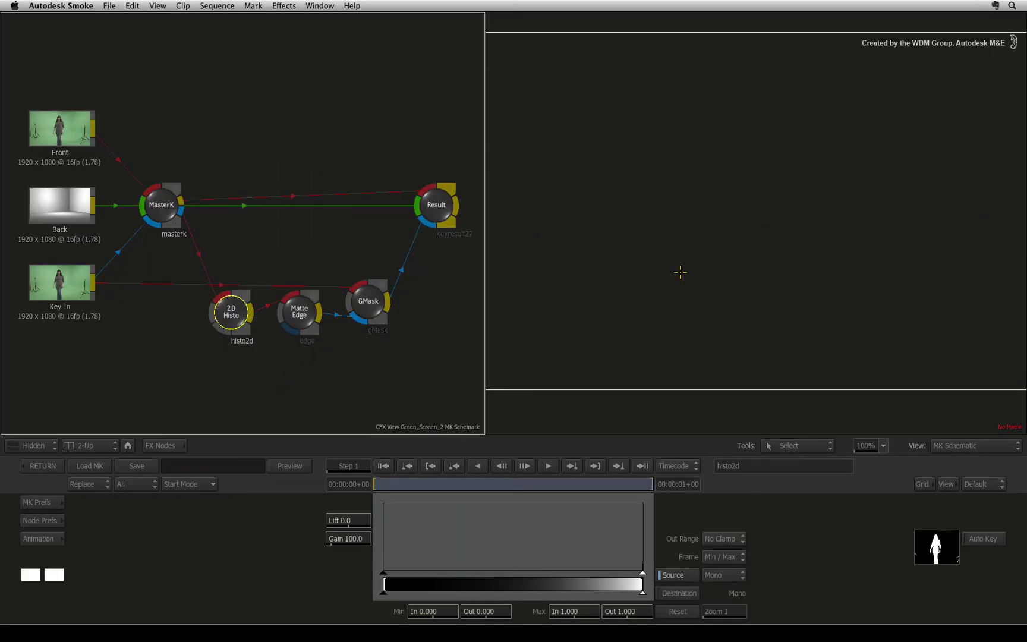
key("F4")
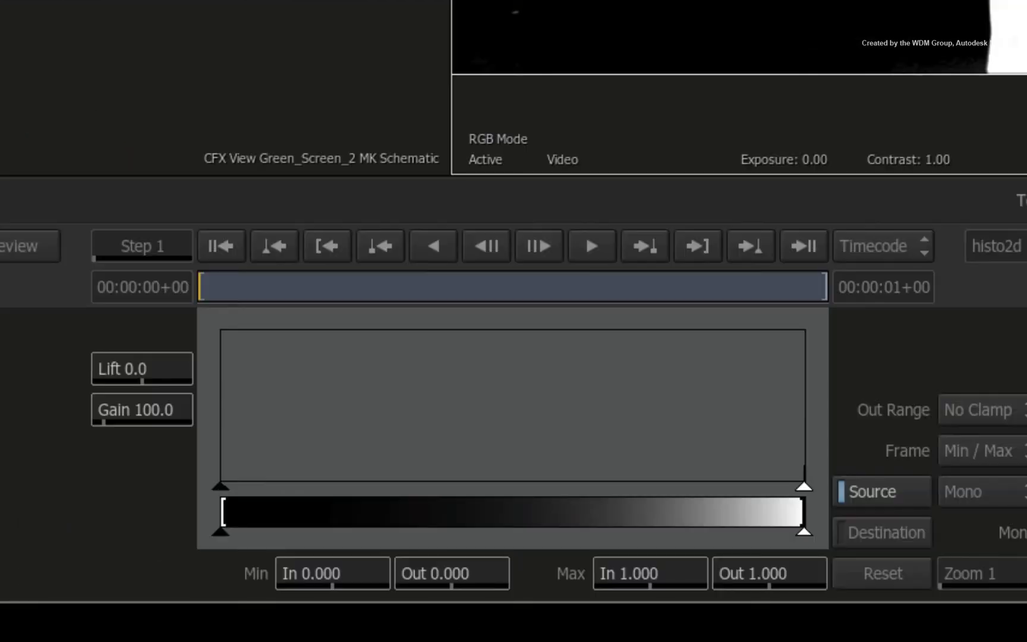
left_click_drag(804, 486, 801, 487)
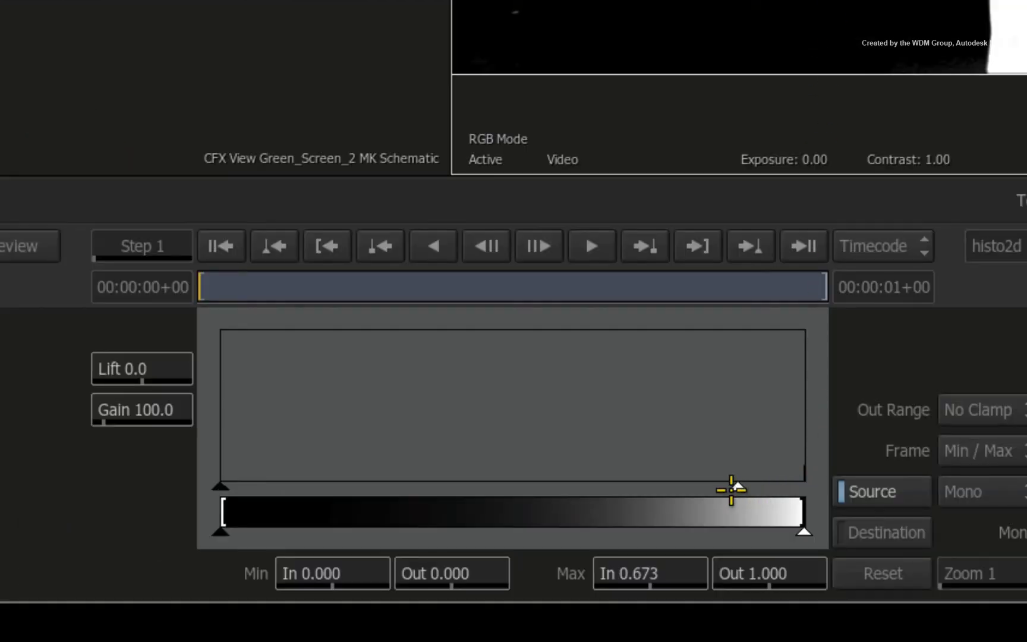
left_click_drag(731, 489, 672, 487)
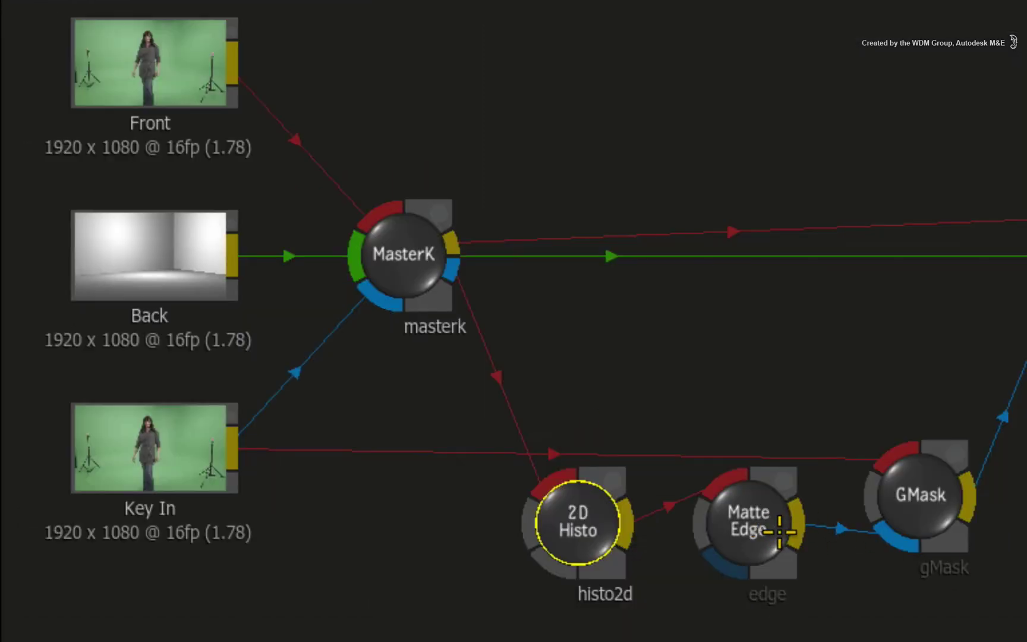
Enable Shrink in the Matte Edge node with a width of 1.00 and inspect the woman's edges in the keyed composite.
left_click(312, 315)
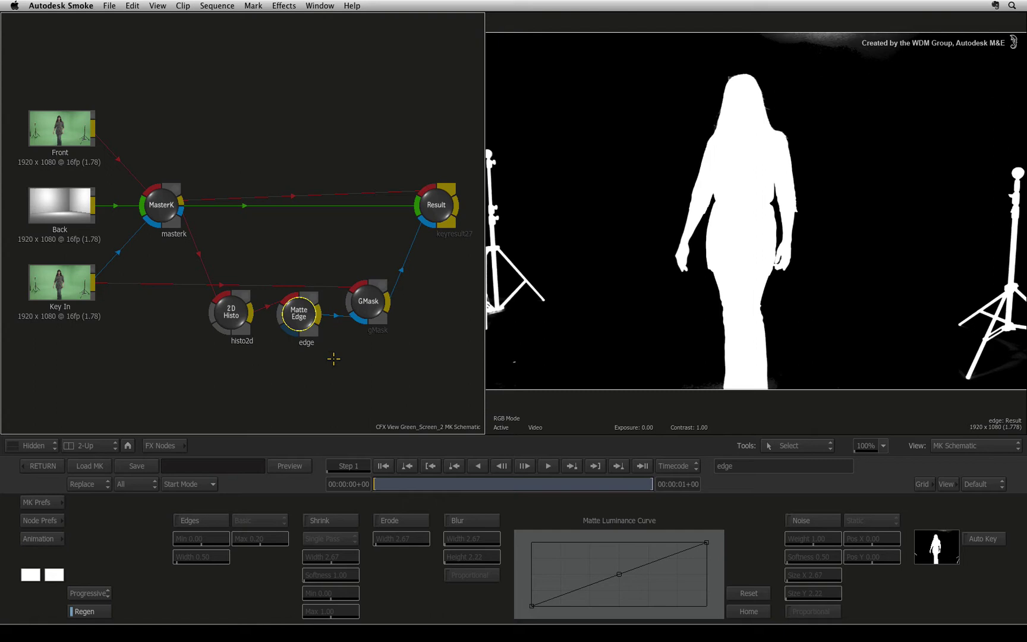
left_click(346, 519)
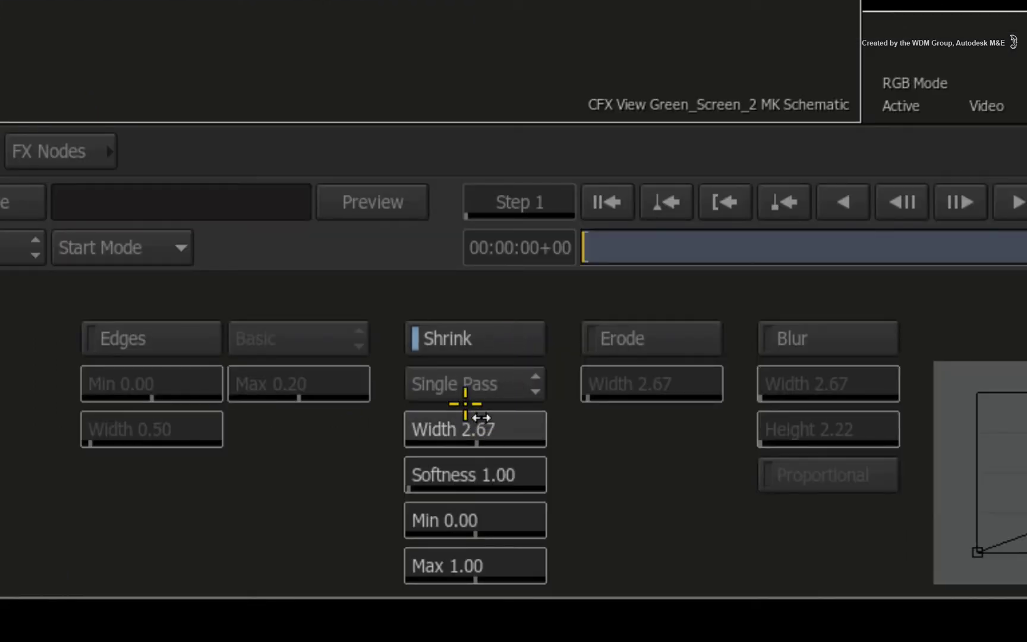
left_click(465, 410)
left_click(400, 336)
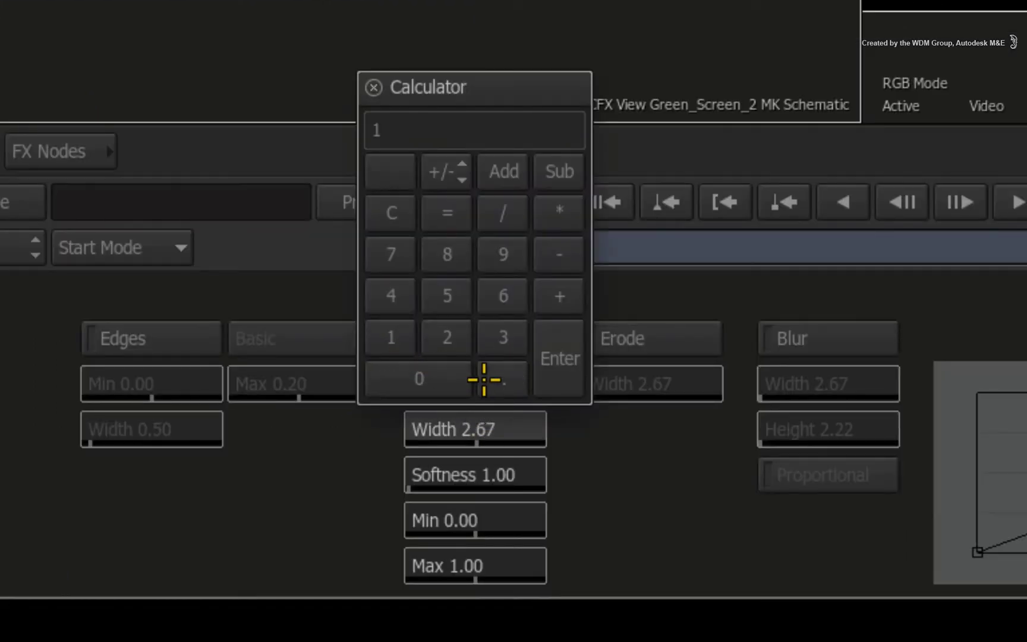
left_click(482, 378)
key("Return")
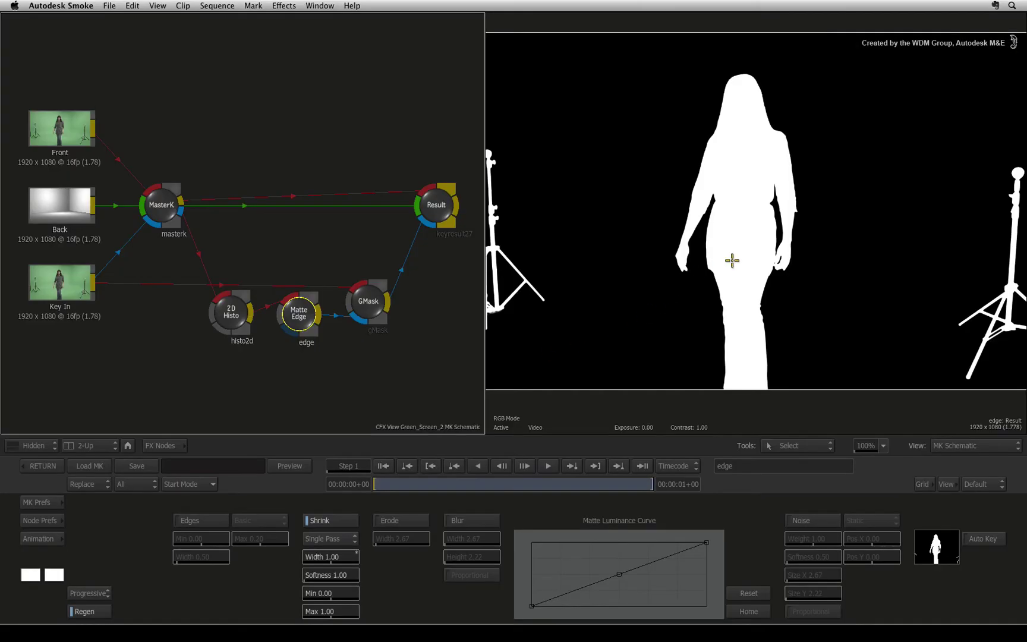
key("F4")
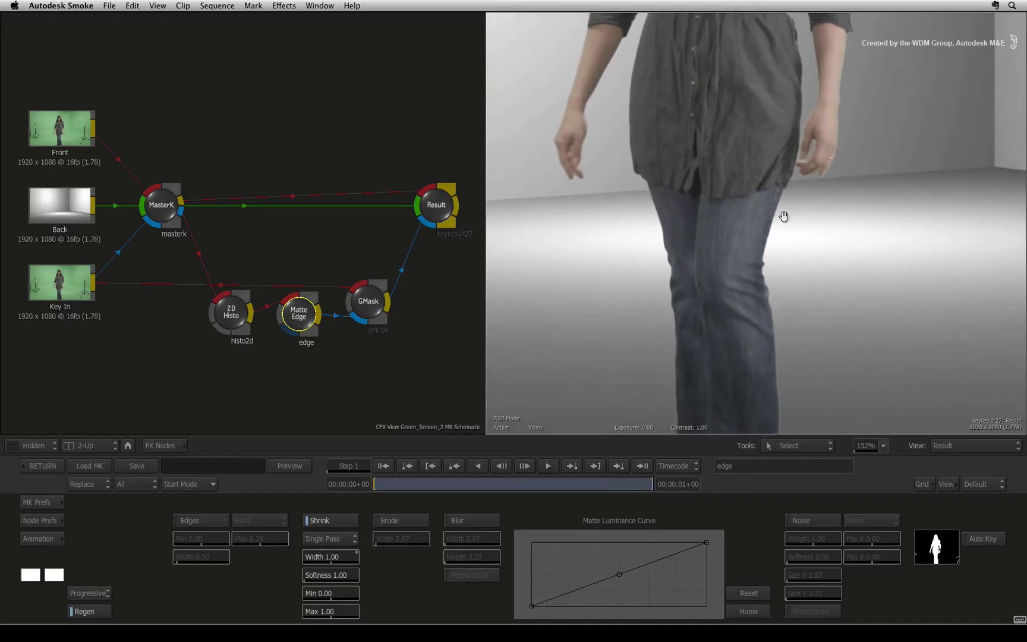
left_click_drag(783, 319, 783, 455)
left_click_drag(795, 236, 745, 261)
left_click_drag(772, 297, 771, 272, "ctrl")
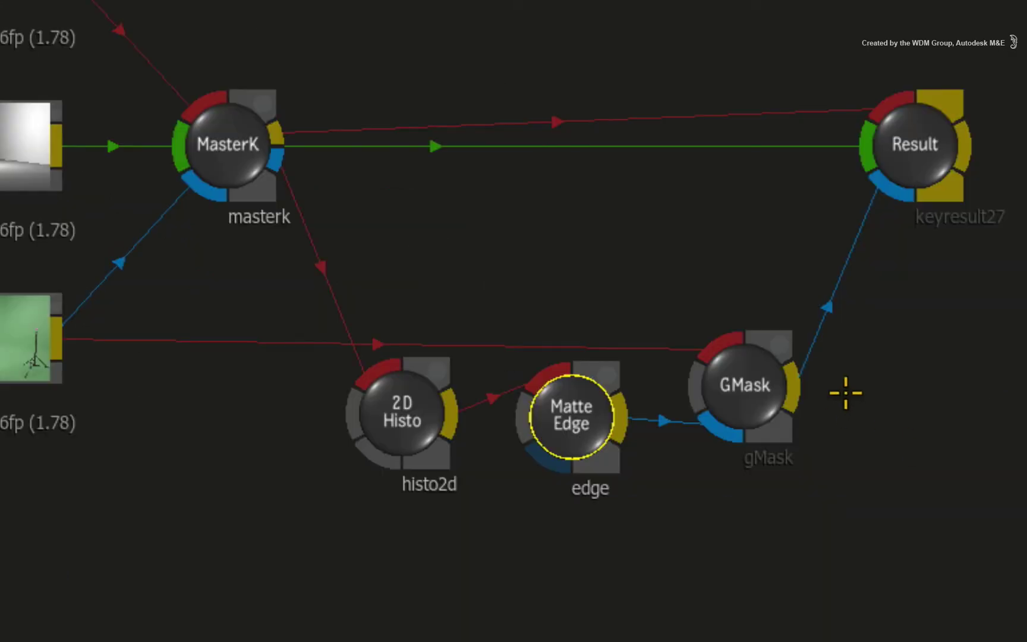
Select the GMask node, compare its front and result views, and add a new Geom shape over the front view.
left_click(753, 374)
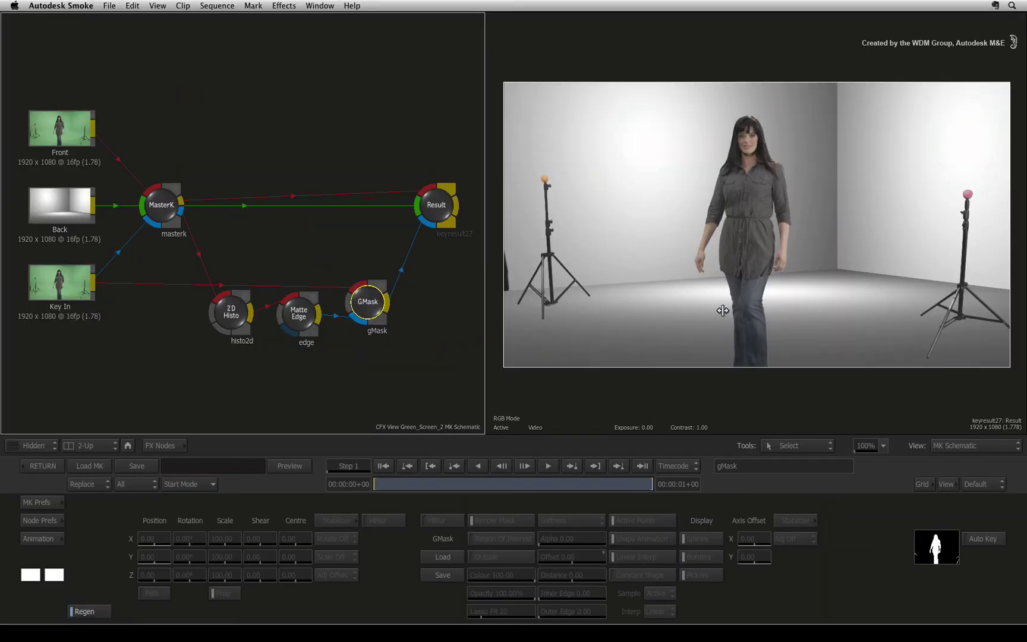
key("F1")
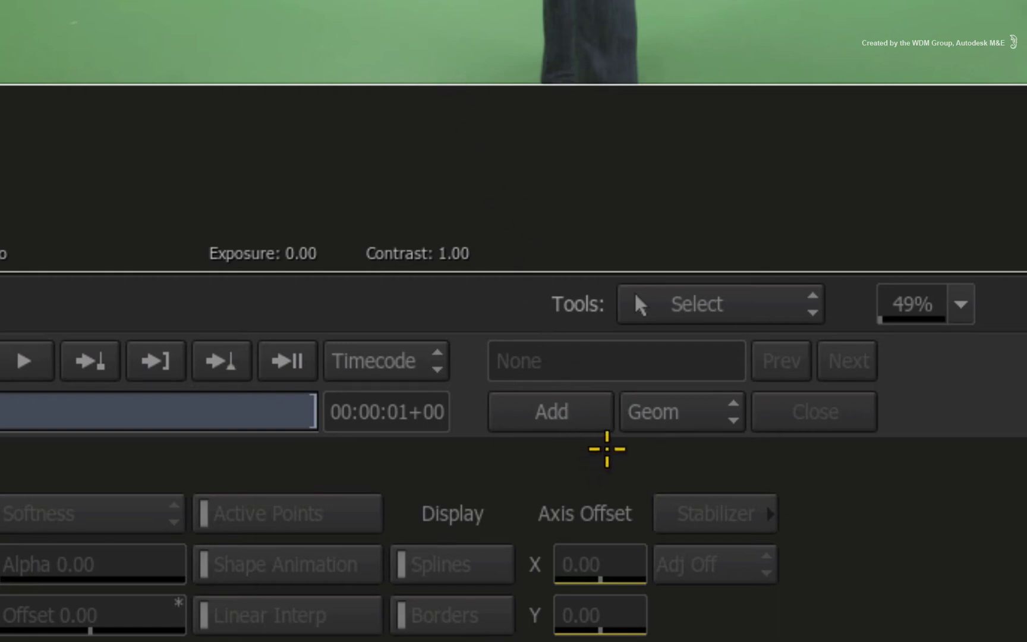
key("F4")
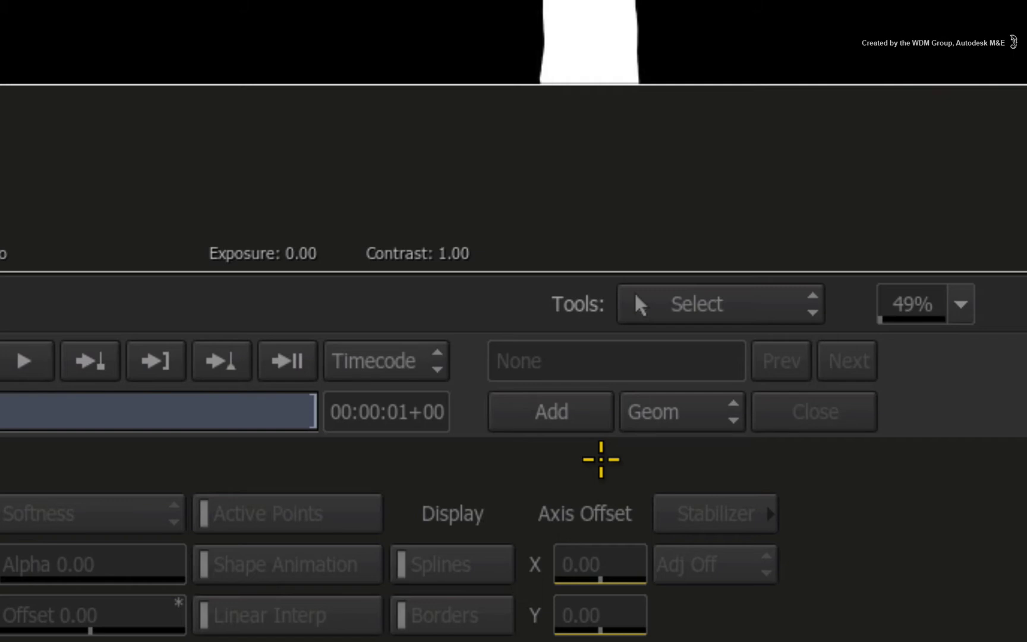
key("F1")
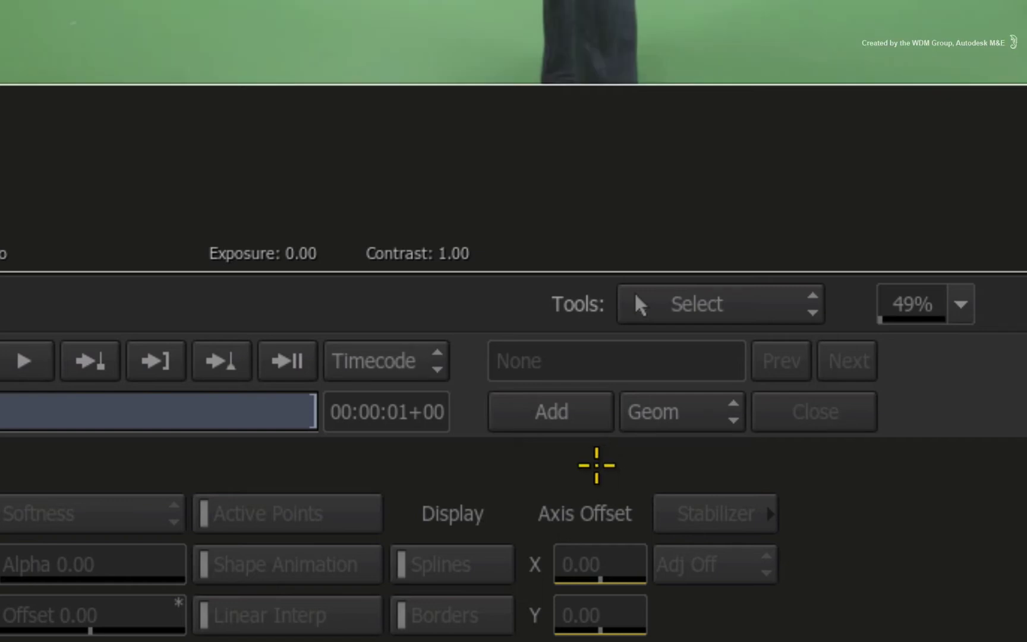
left_click(564, 424)
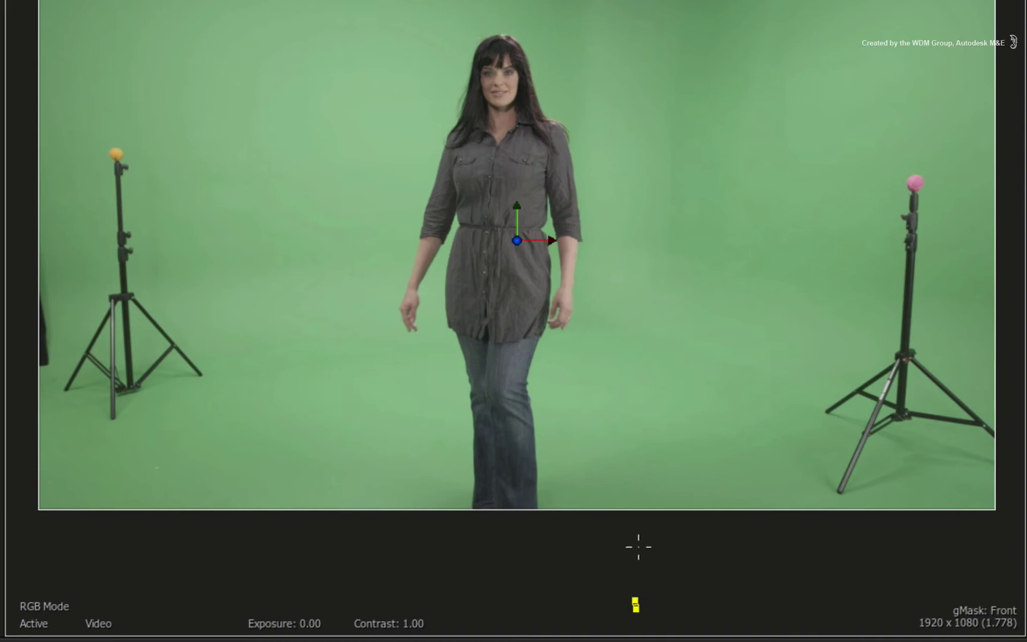
Draw a closed, curved mask shape loosely around the woman, excluding both tripods and extending below the bottom edge of the frame.
left_click_drag(613, 339, 611, 287)
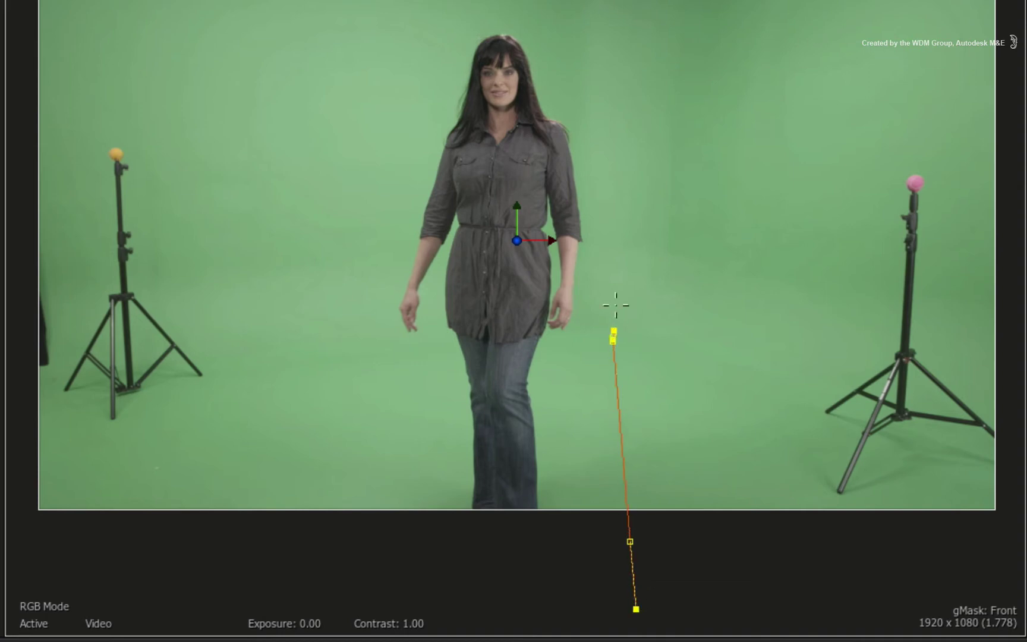
left_click_drag(622, 129, 618, 98)
left_click_drag(560, 21, 540, 8)
left_click(467, 32)
left_click_drag(461, 35, 448, 44)
left_click(424, 109)
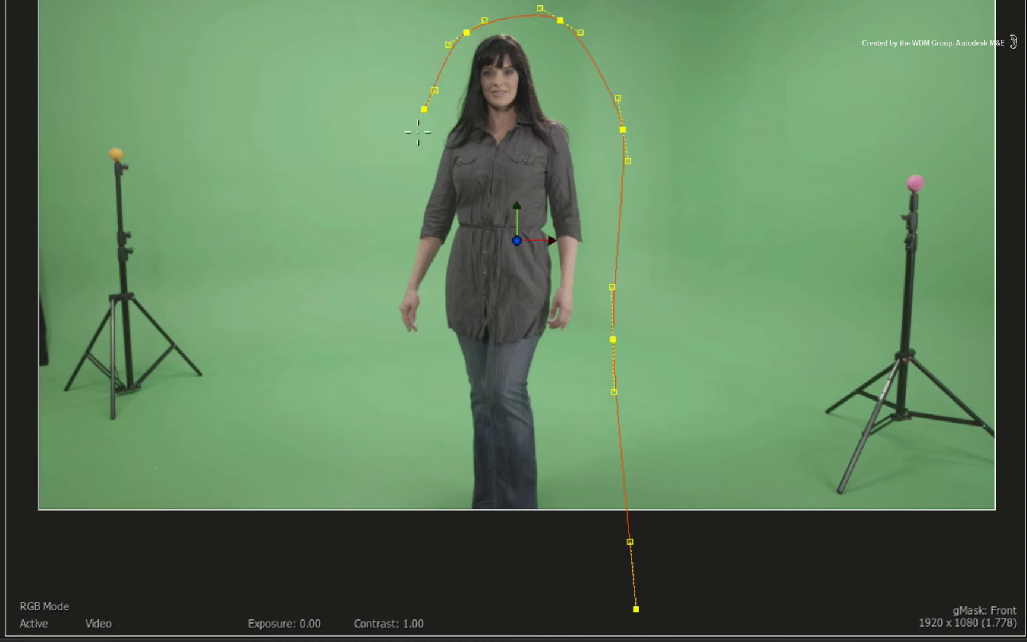
left_click(368, 289)
left_click(373, 383)
left_click(374, 559)
left_click_drag(373, 565, 410, 602)
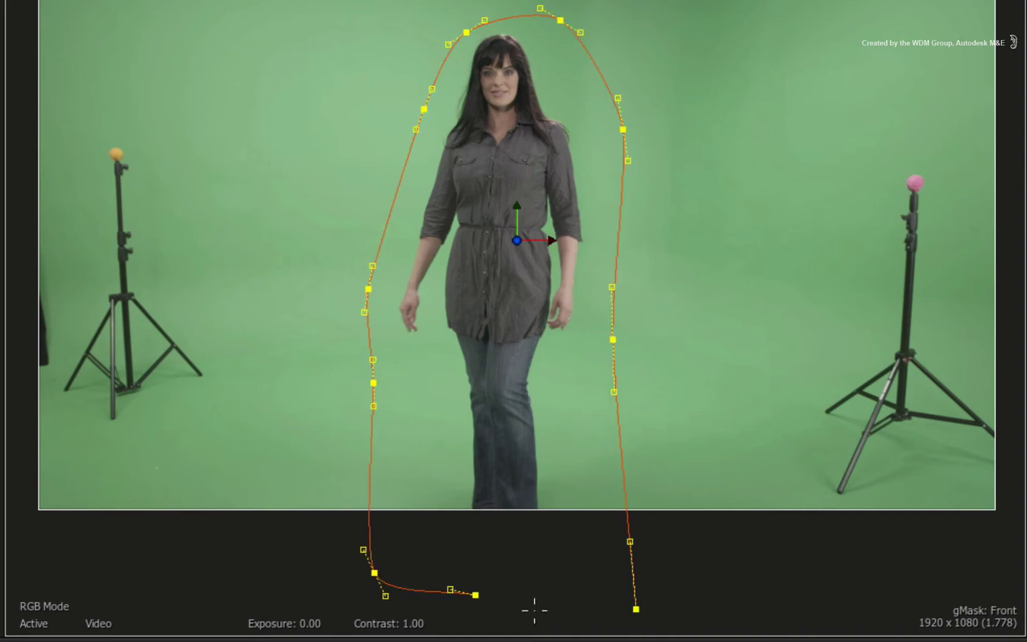
left_click(636, 609)
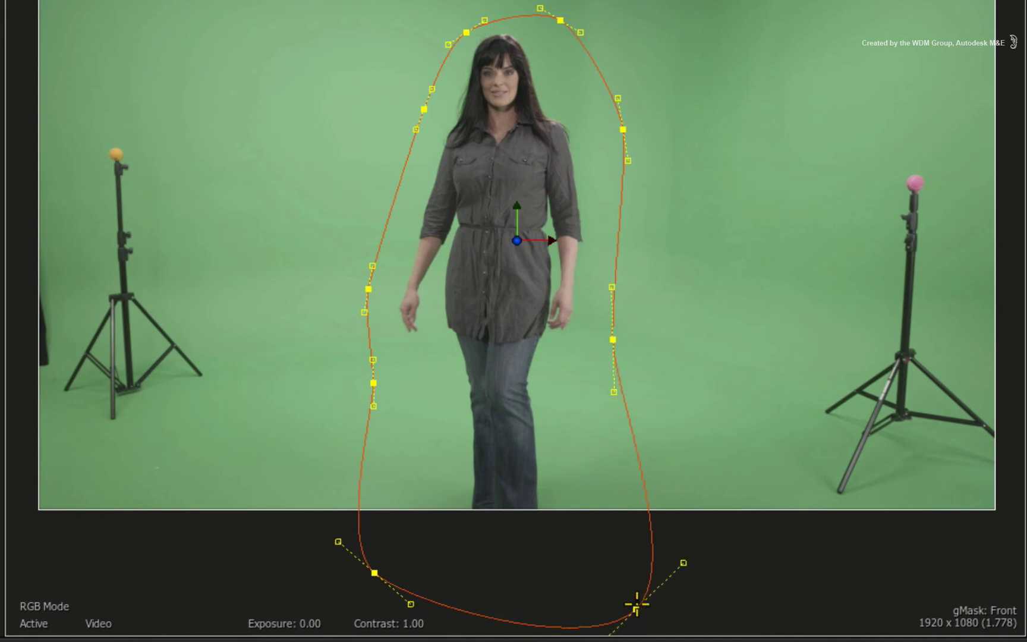
left_click_drag(636, 607, 633, 586)
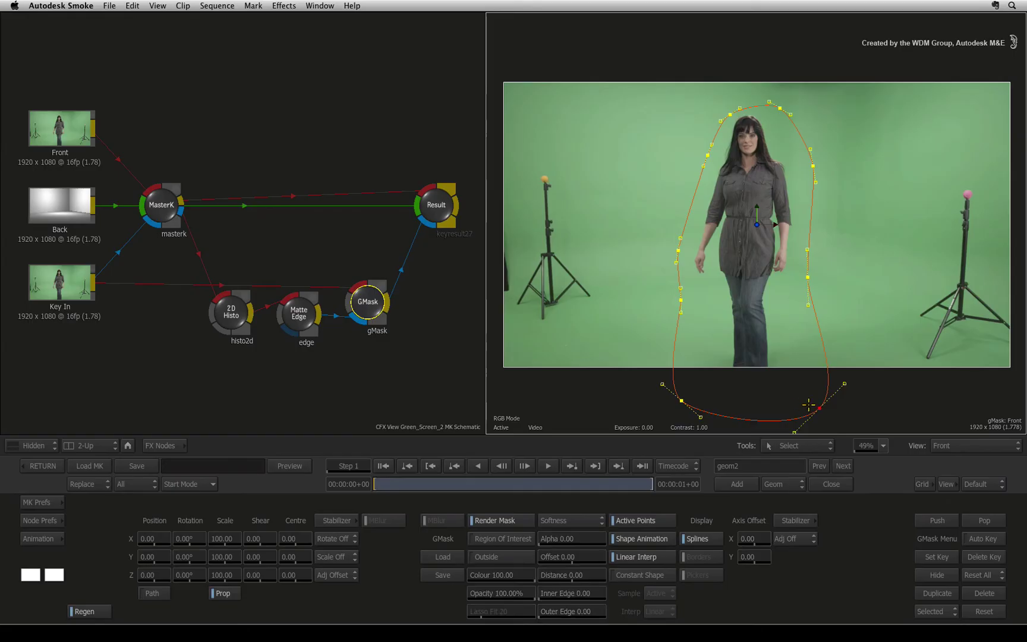
Enable Region Of Interest for the mask in the result view and scrub through the clip to check the woman's matte.
key("F4")
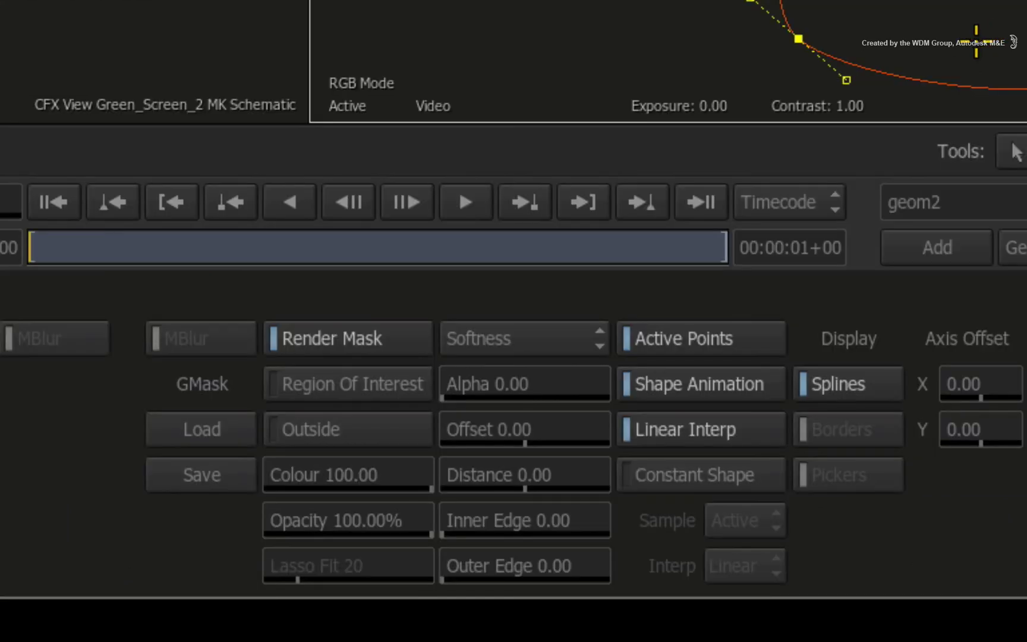
left_click(394, 383)
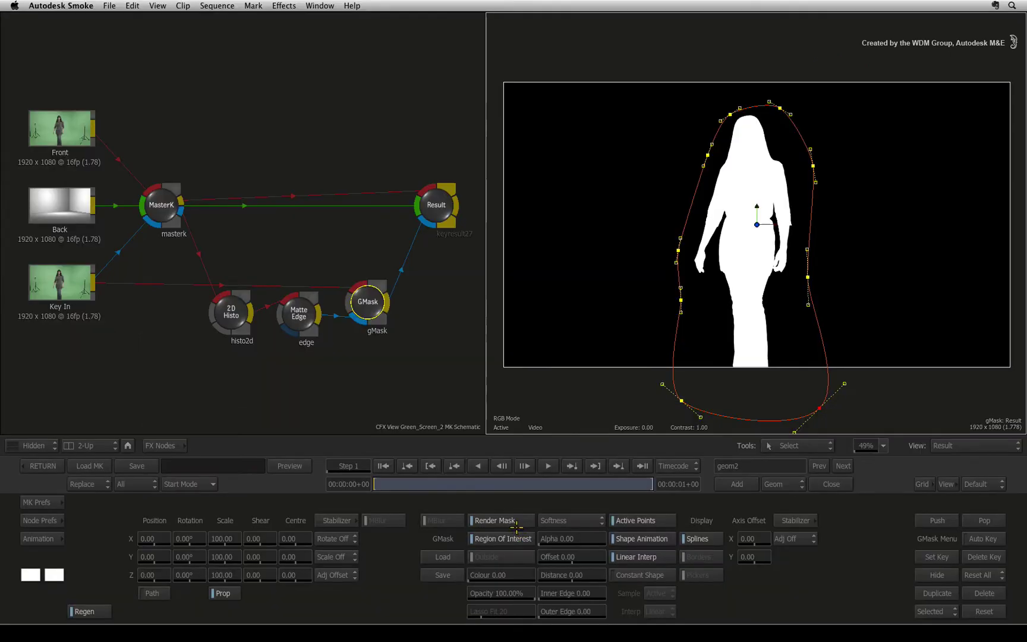
left_click_drag(392, 483, 685, 448)
left_click_drag(593, 482, 318, 484)
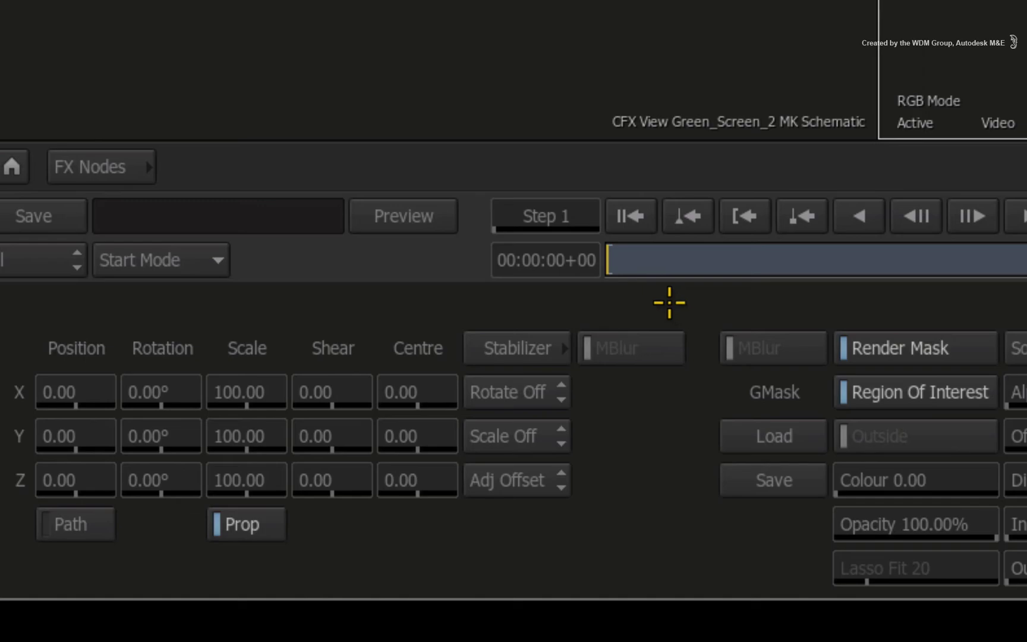
Open the Stabilizer for the mask's axis and deactivate Tracker 2.
left_click(502, 348)
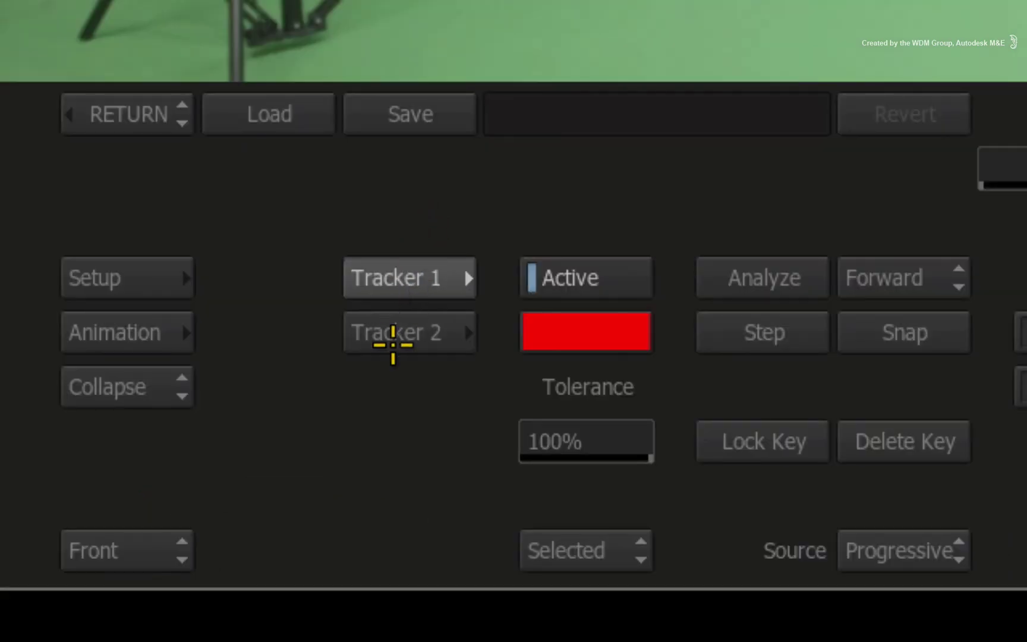
left_click(395, 334)
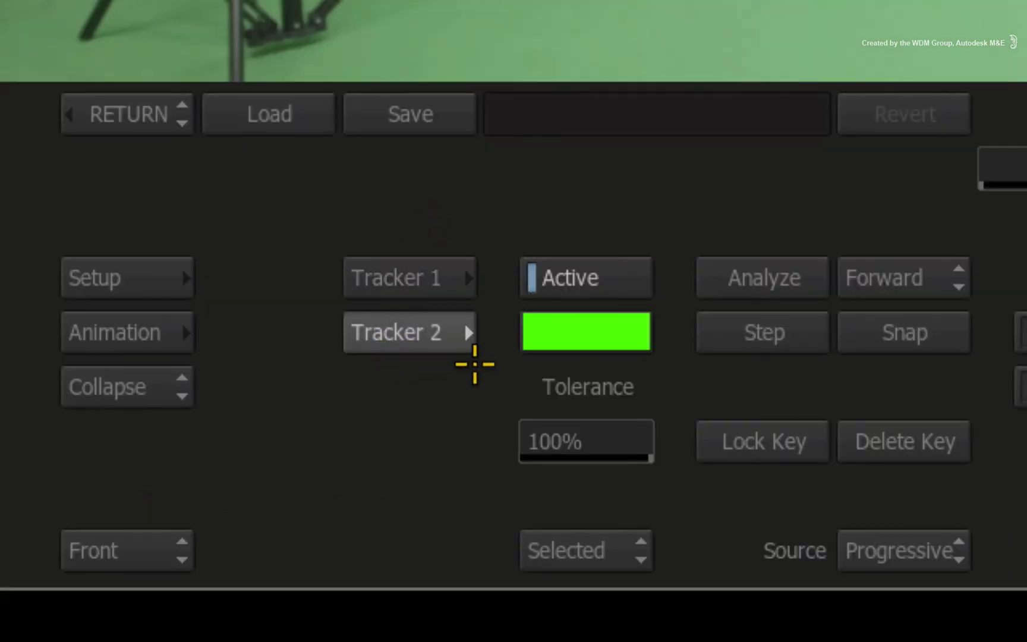
left_click(599, 276)
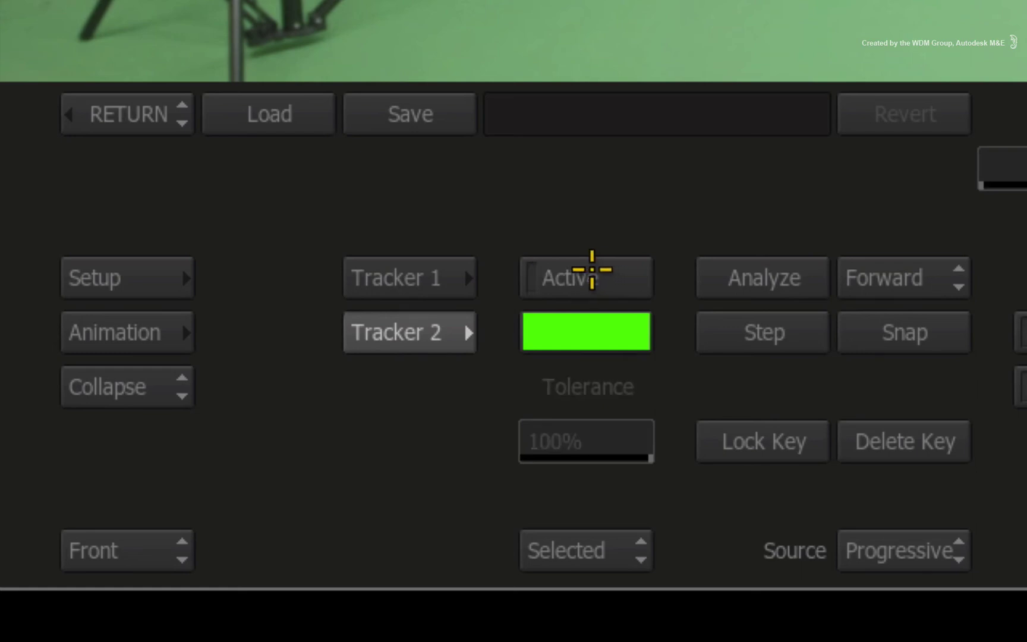
Analyze the clip forward with Tracker 1 on the woman's head and return to the modular keyer.
left_click(379, 276)
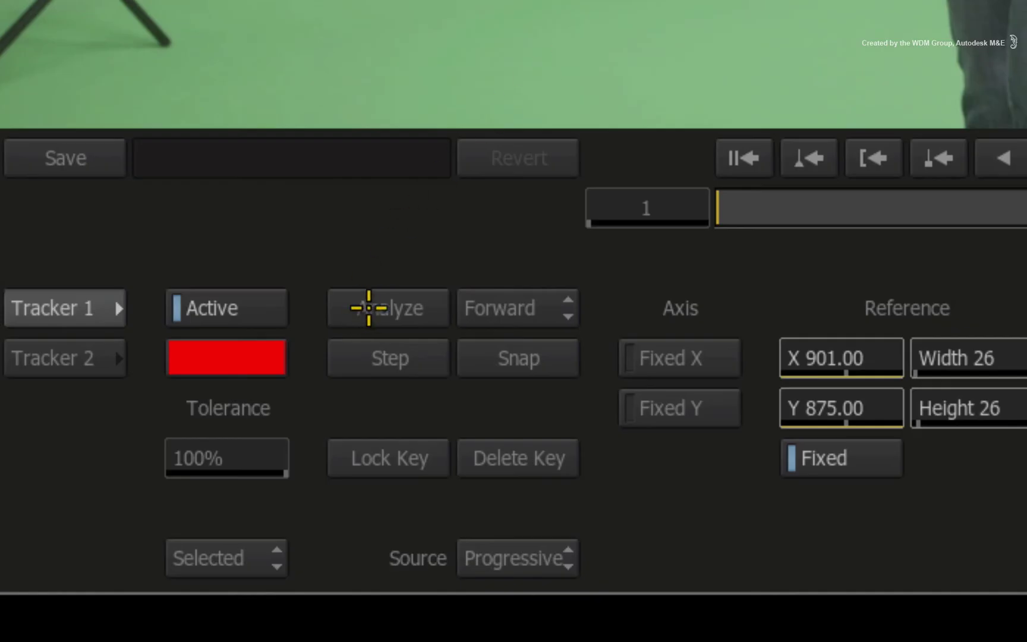
left_click(367, 307)
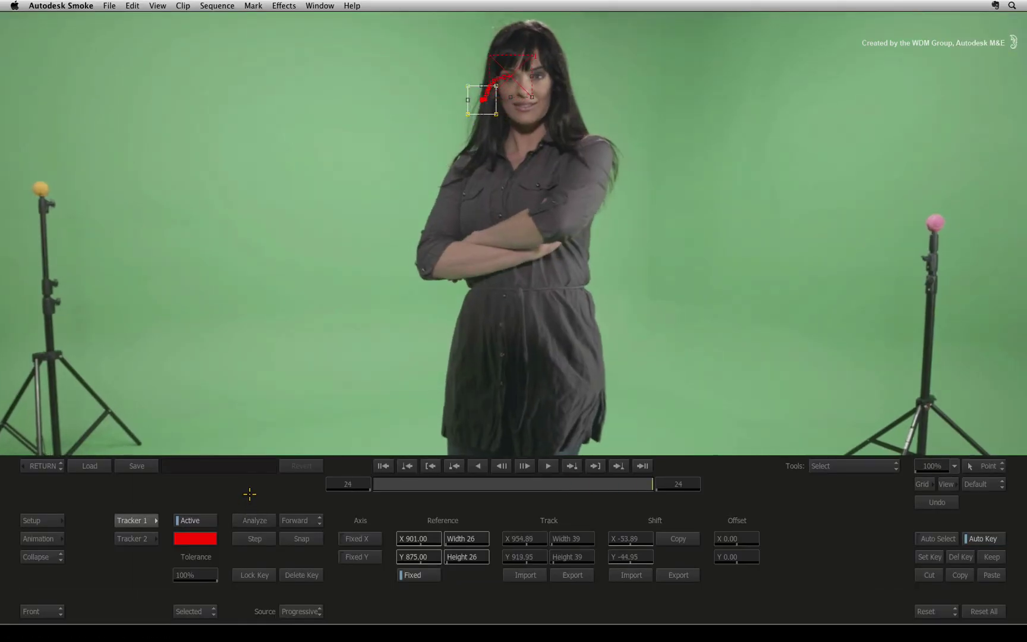
left_click(39, 465)
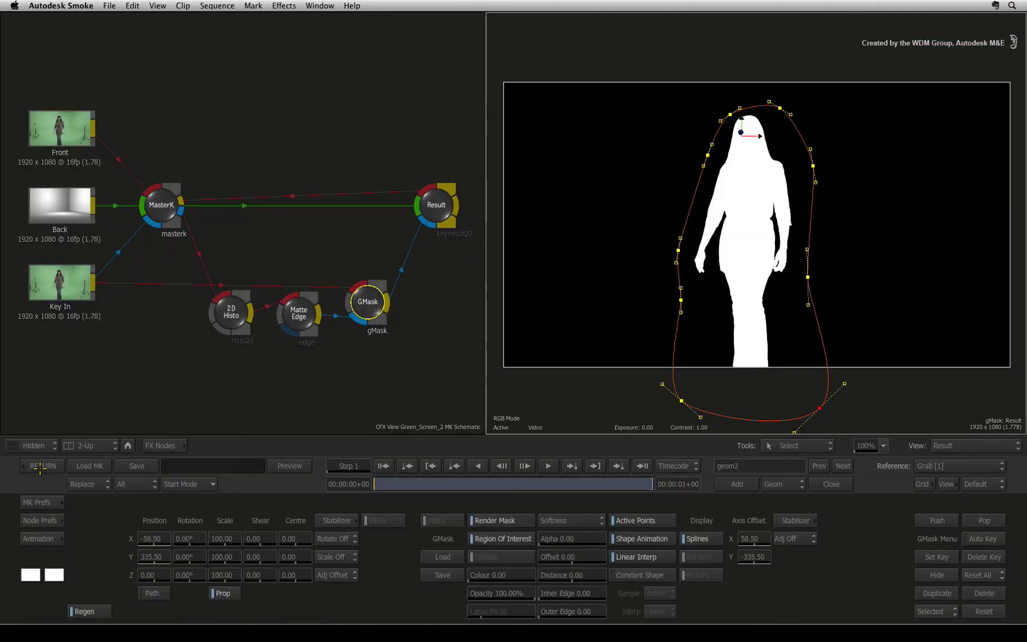
Scrub through the clip to check the tracked mask and view the modular keyer's composited result.
left_click_drag(638, 483, 318, 461)
left_click_drag(463, 469, 249, 452)
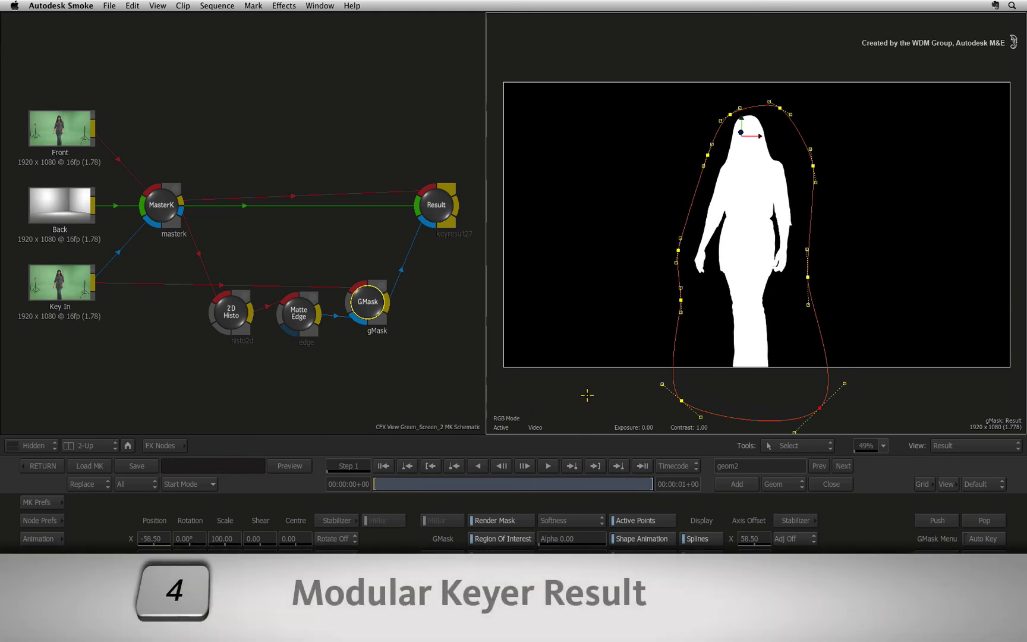
key("4")
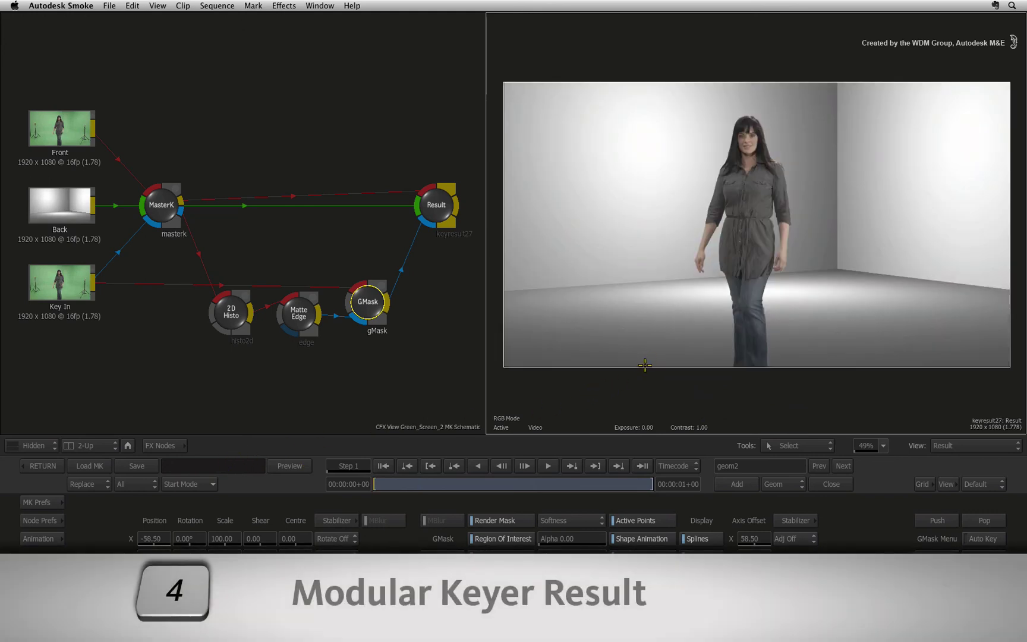